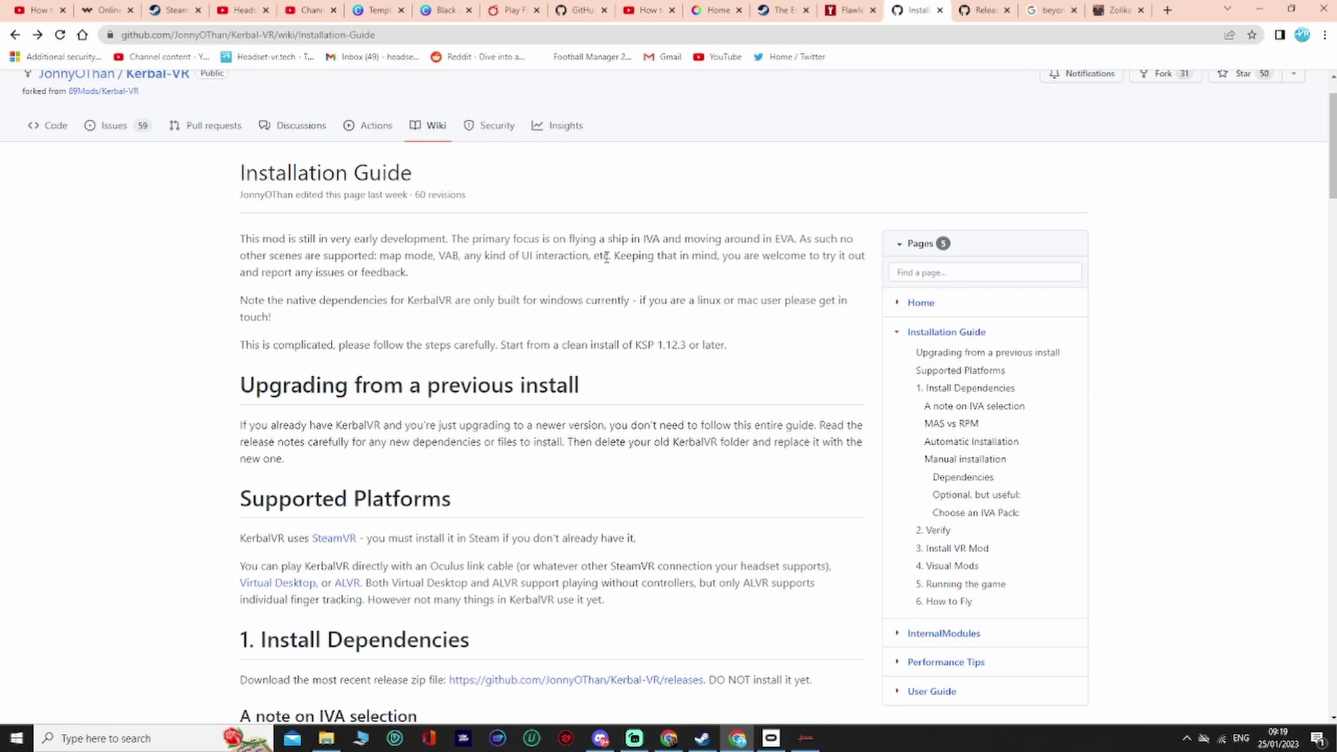
# Switch to the CKAN Releases tab and scroll to the 1.31.2 assets list showing ckan.exe.
pyautogui.scroll(-1, 612, 243)
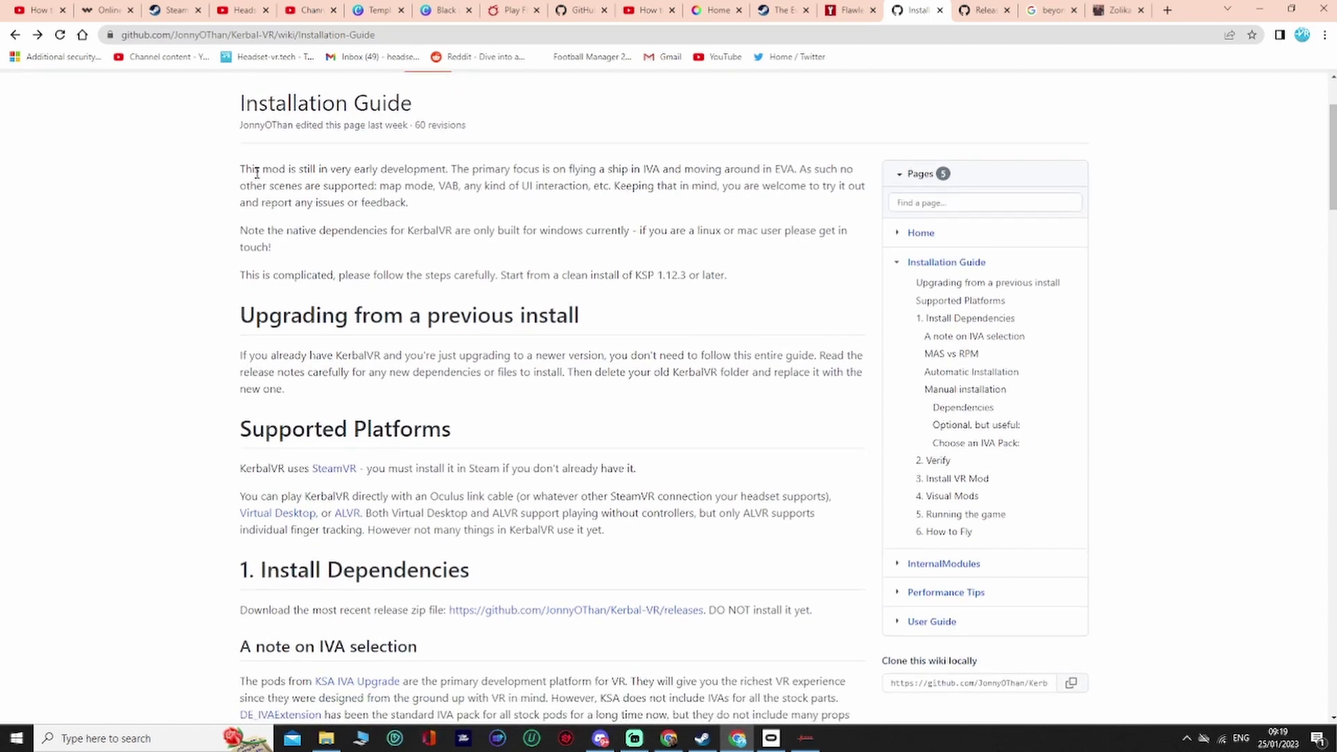
pyautogui.scroll(-3, 238, 252)
pyautogui.scroll(-9, 232, 259)
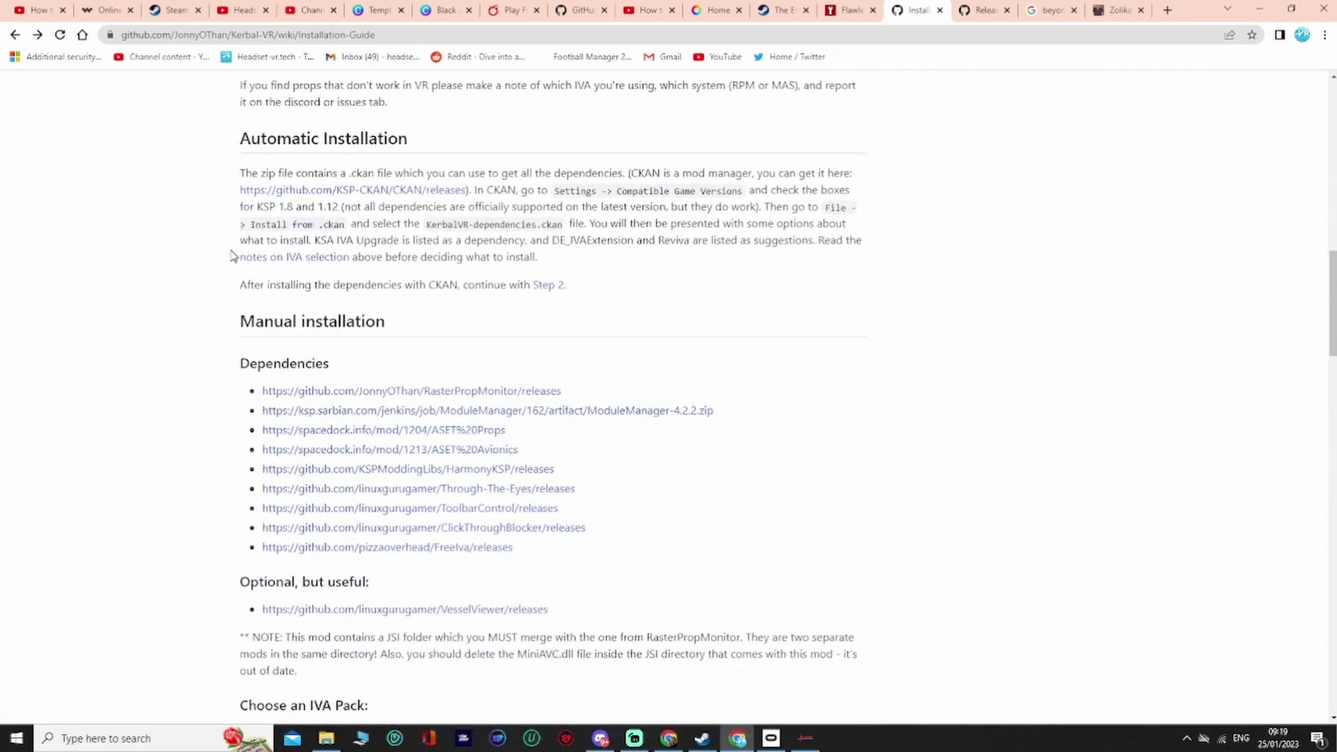
pyautogui.scroll(2, 231, 265)
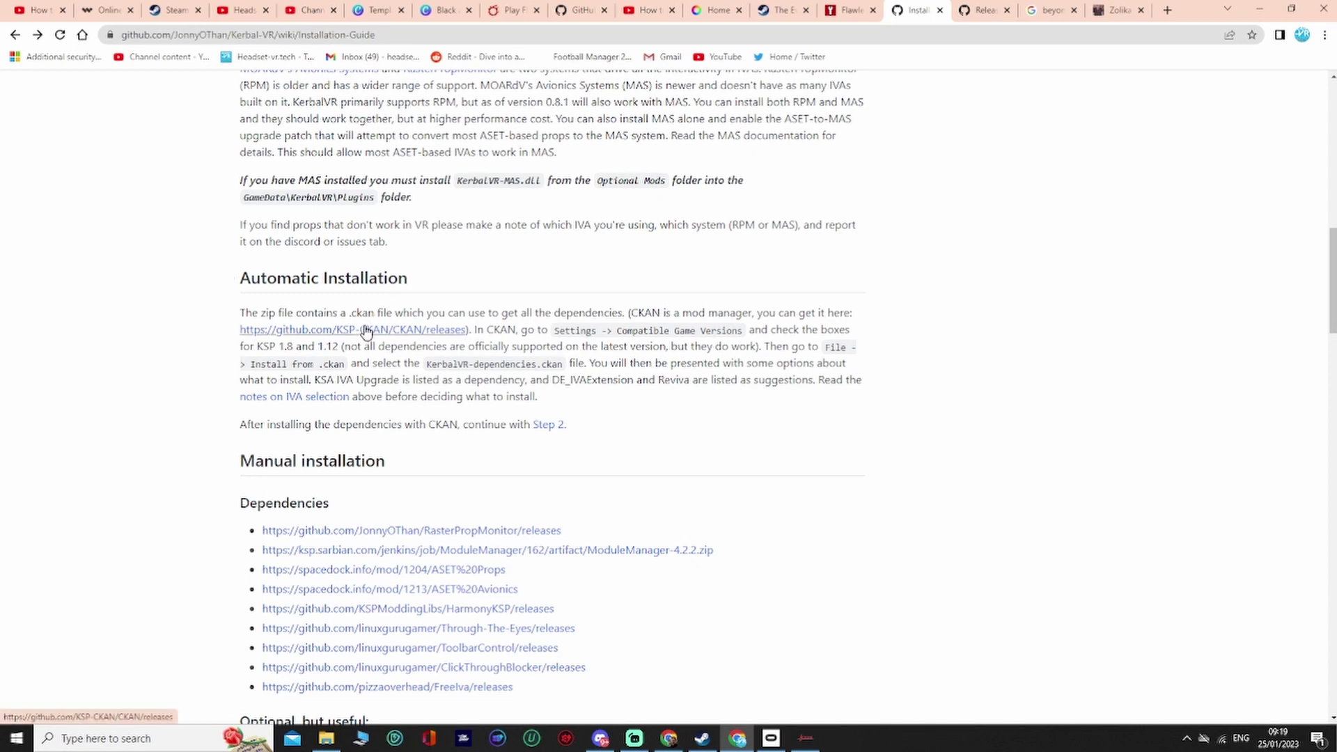
pyautogui.click(983, 11)
pyautogui.scroll(-3, 446, 343)
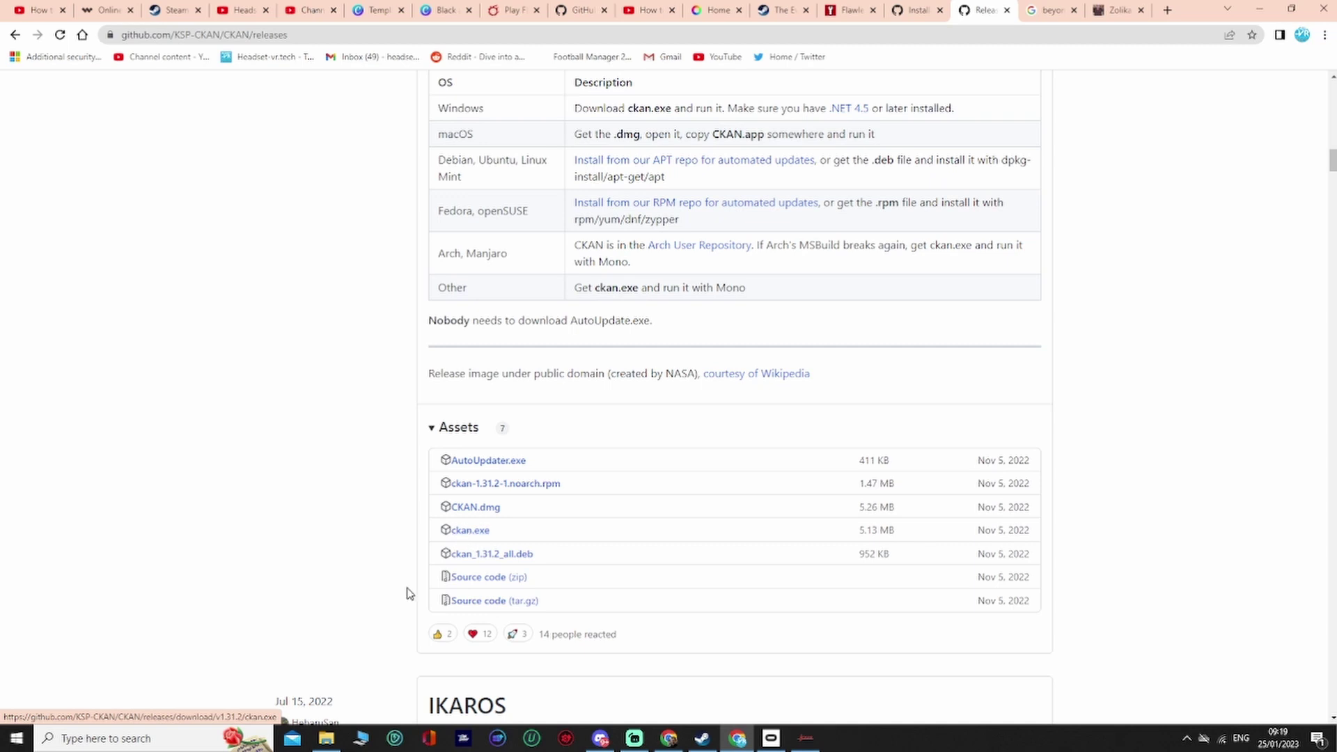
pyautogui.moveTo(338, 744)
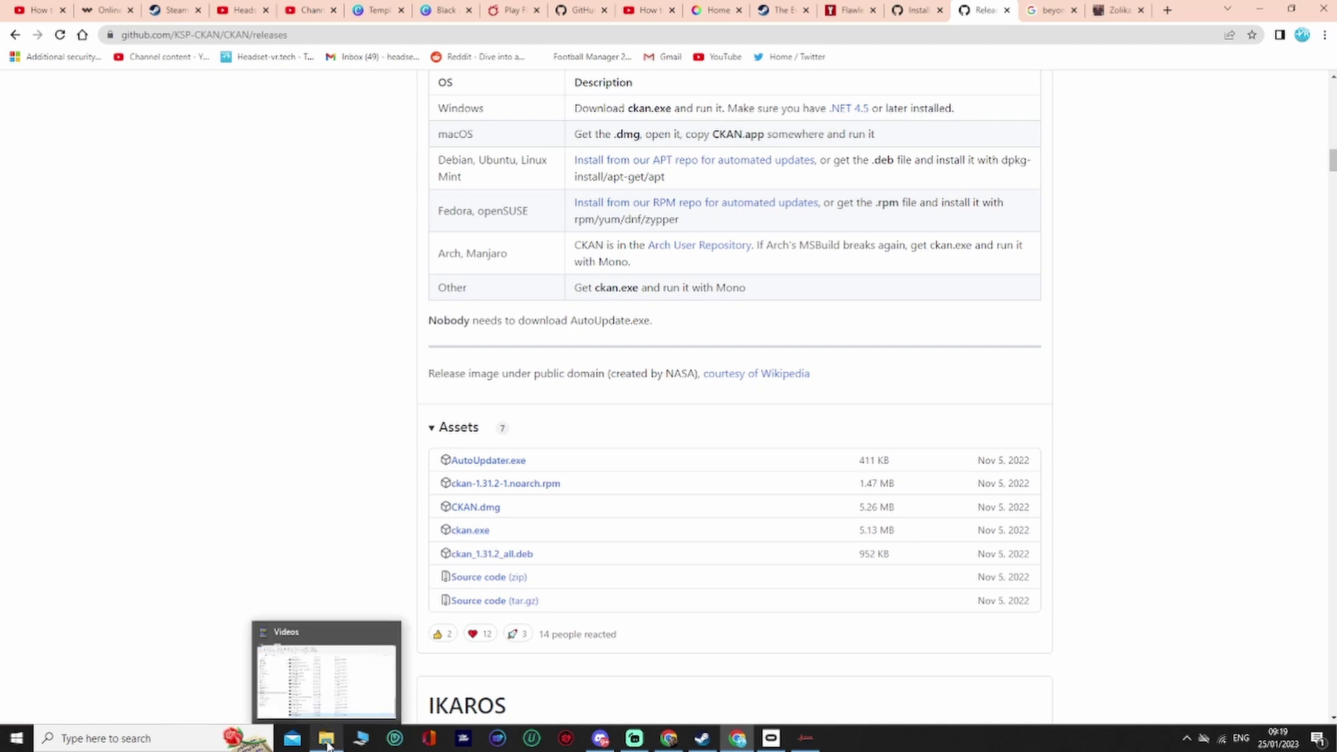
# Open the Downloads folder in File Explorer, then bring CKAN v1.31.2 to the front.
pyautogui.click(368, 745)
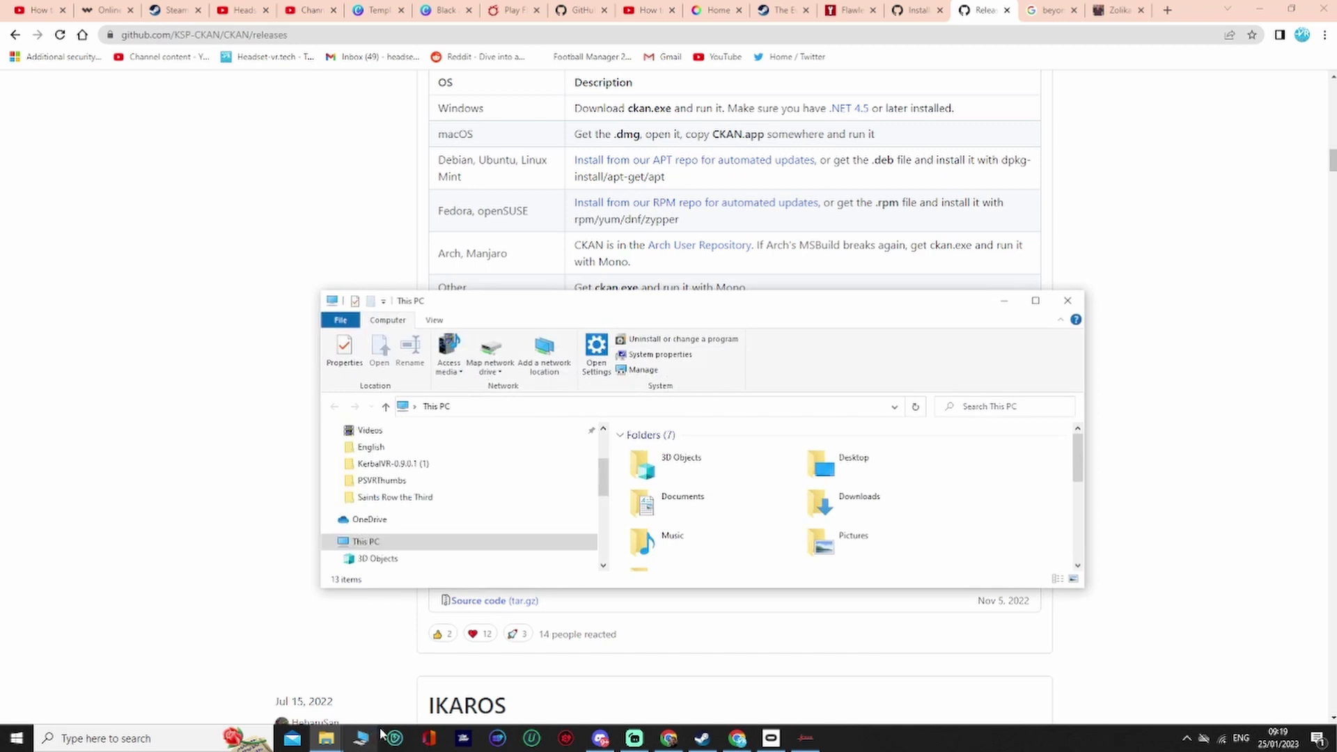
pyautogui.doubleClick(843, 512)
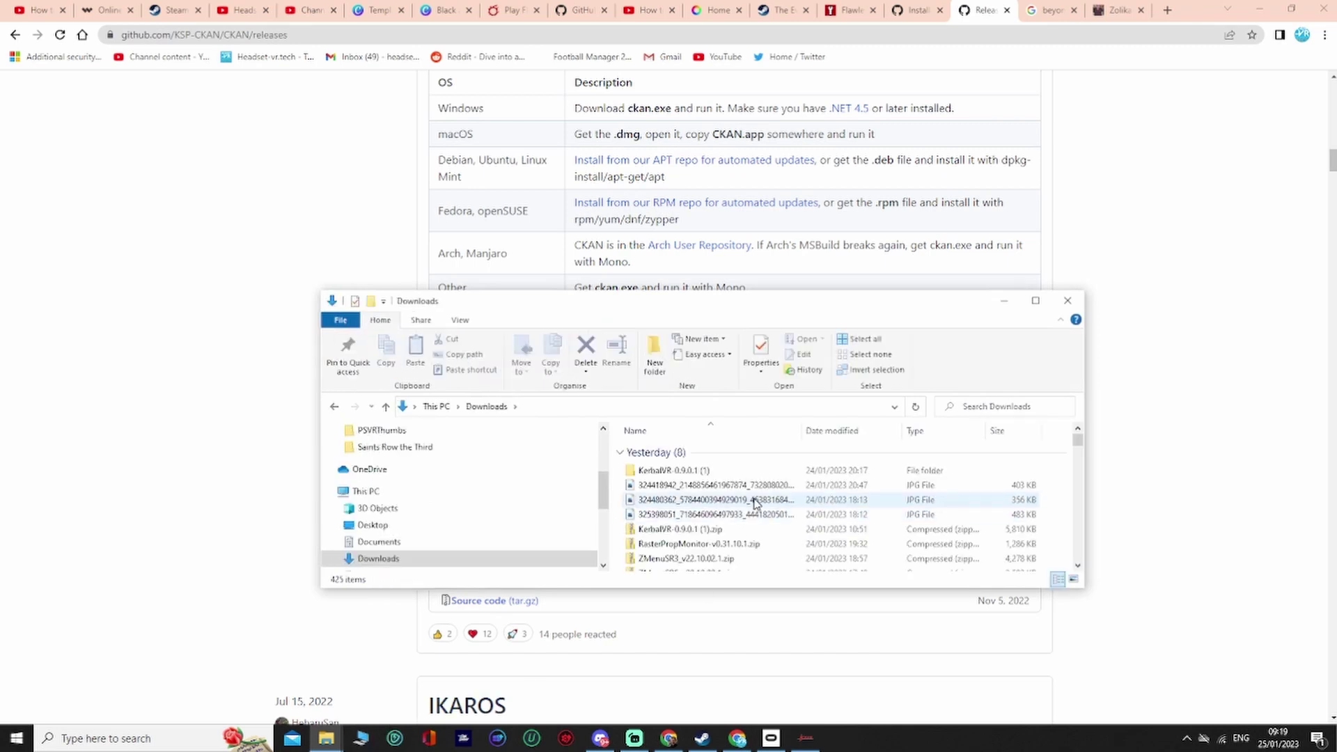
pyautogui.scroll(-6, 801, 514)
pyautogui.scroll(6, 718, 516)
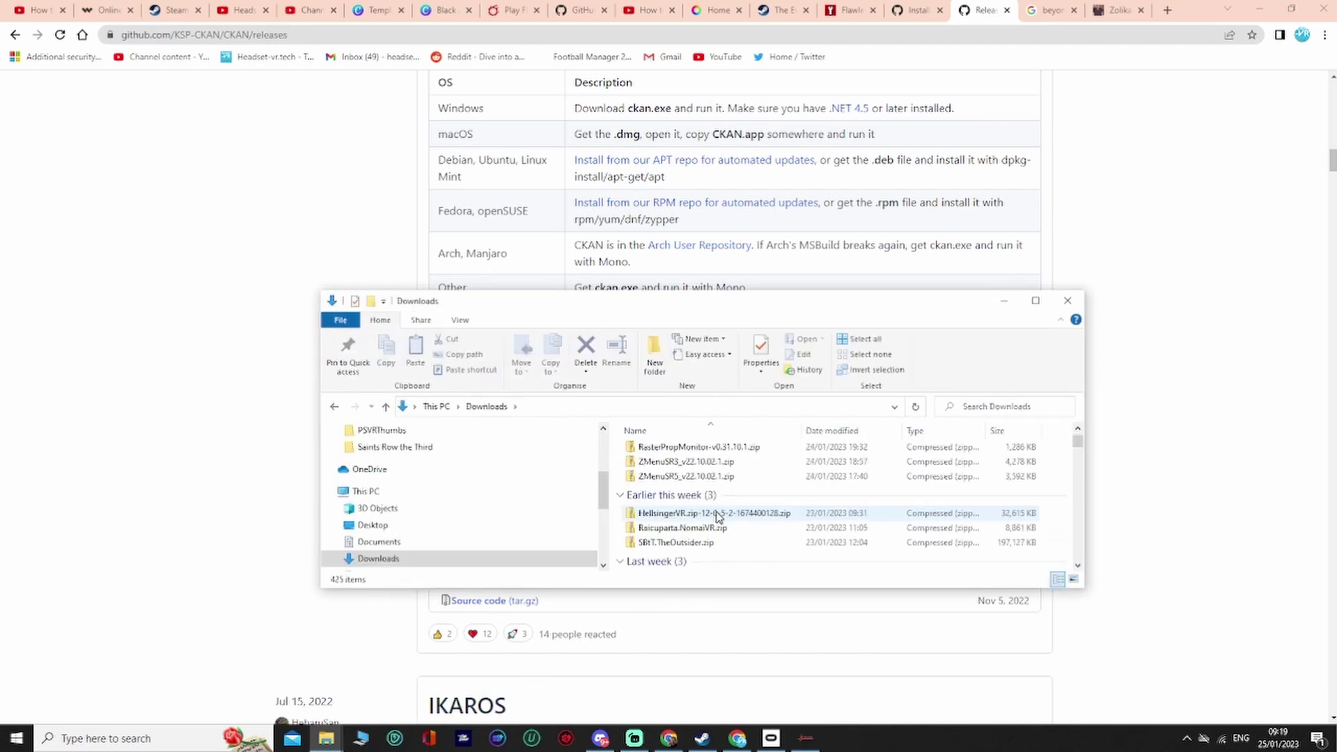
pyautogui.scroll(-2, 649, 524)
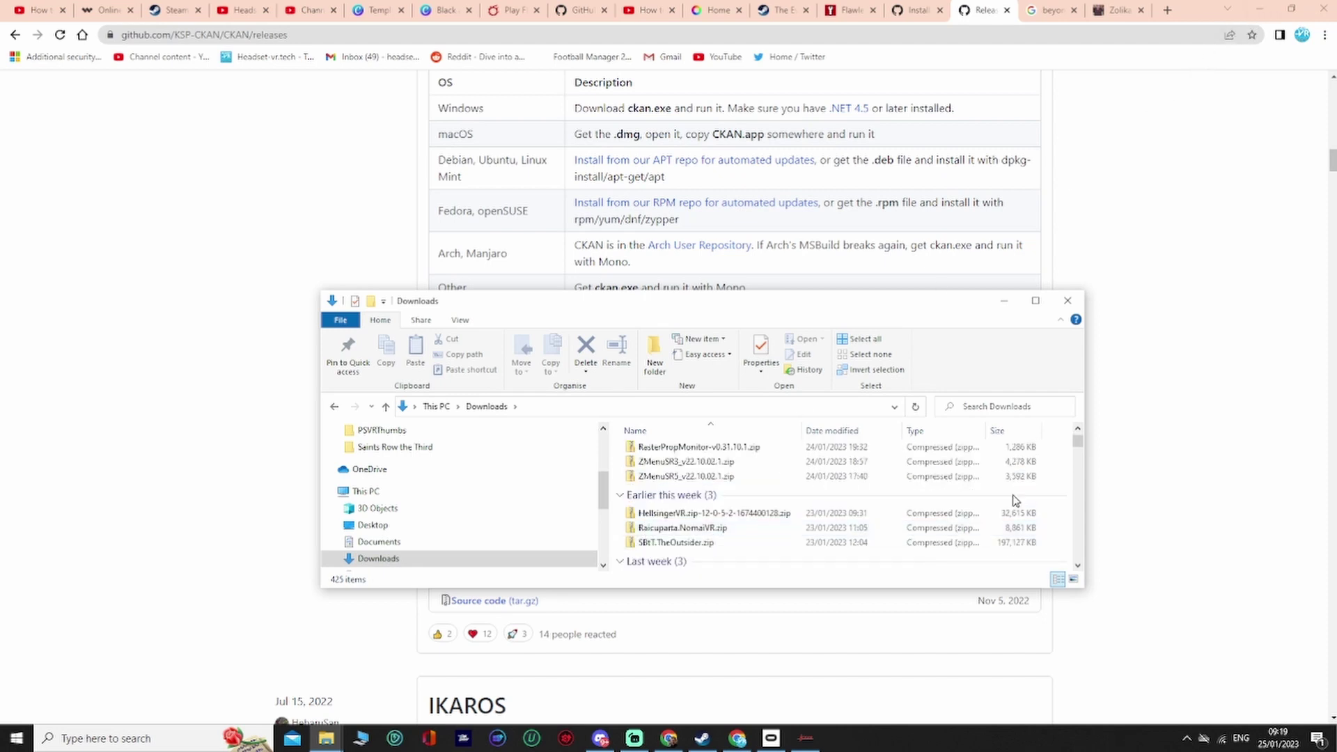
pyautogui.click(813, 744)
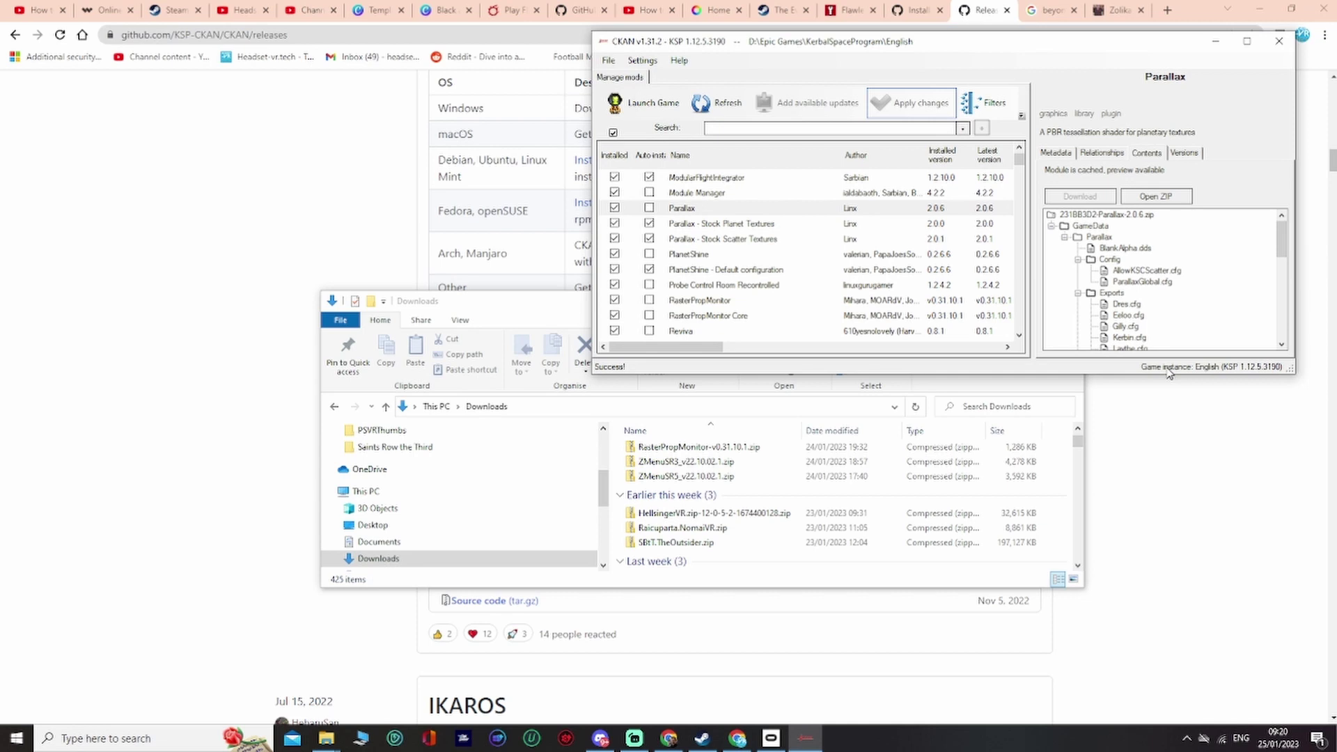
# Browse from This PC to DATA (D:) > Epic Games > KerbalSpaceProgram > English.
pyautogui.click(358, 743)
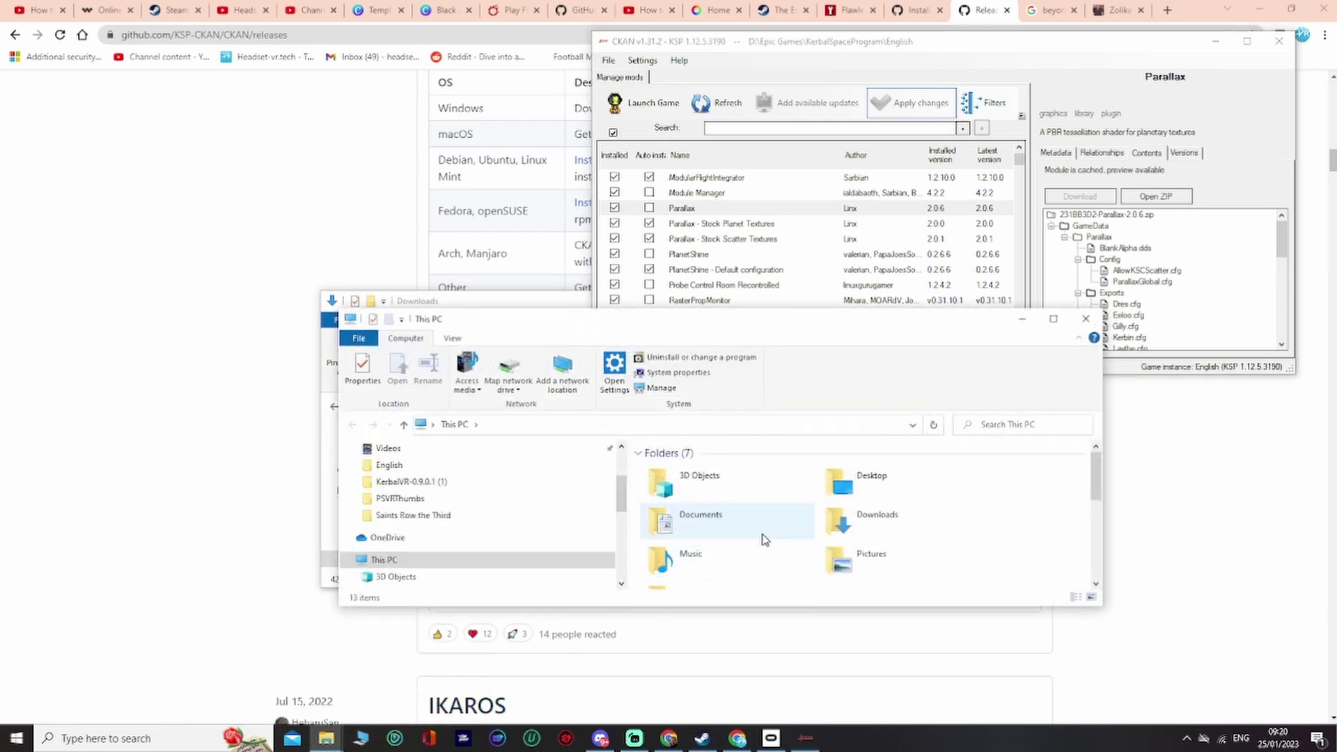
pyautogui.scroll(-5, 761, 537)
pyautogui.scroll(5, 764, 540)
pyautogui.scroll(-3, 759, 538)
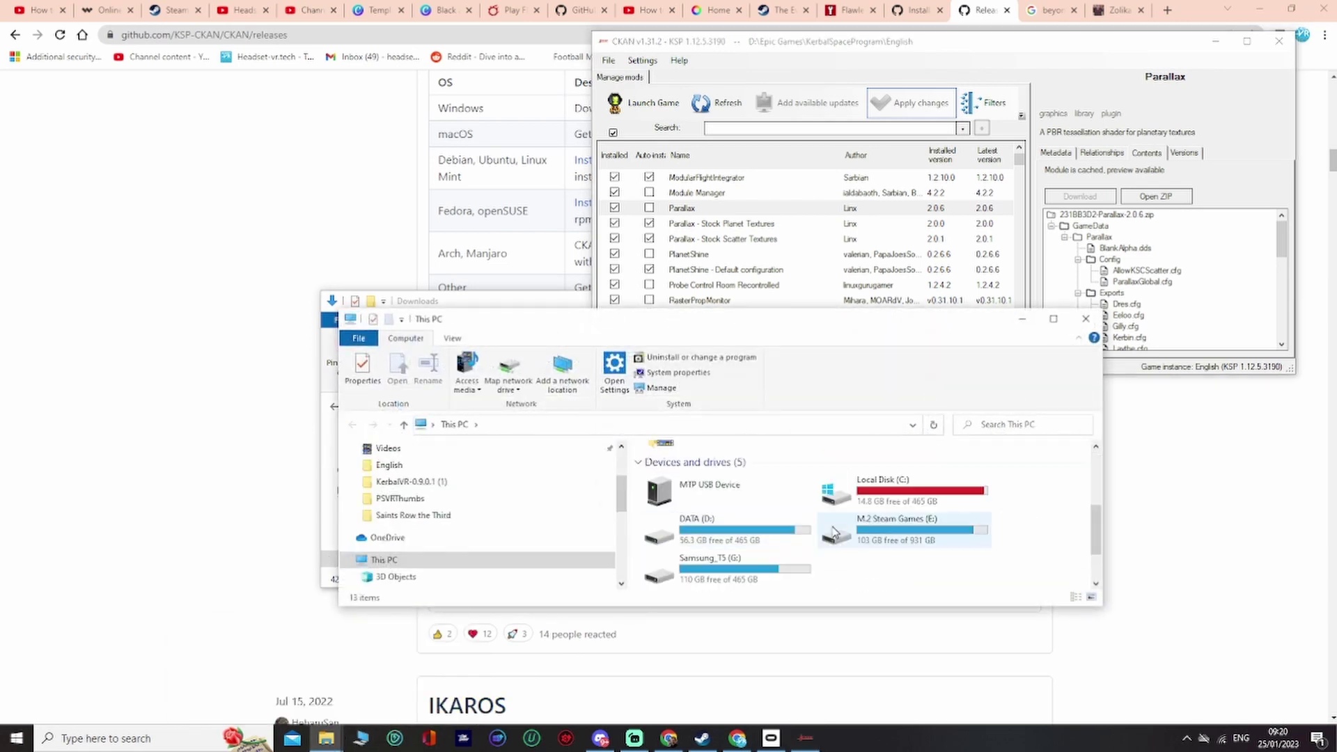
pyautogui.doubleClick(756, 537)
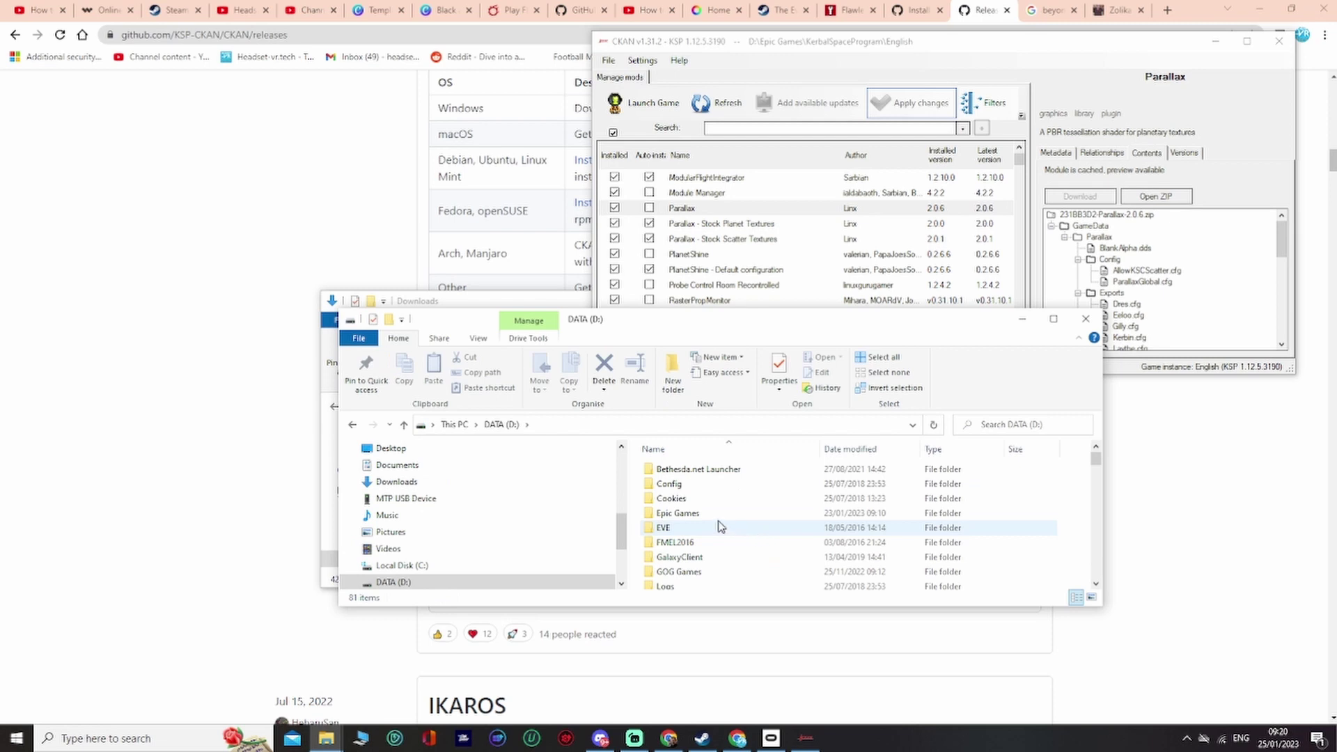
pyautogui.doubleClick(700, 516)
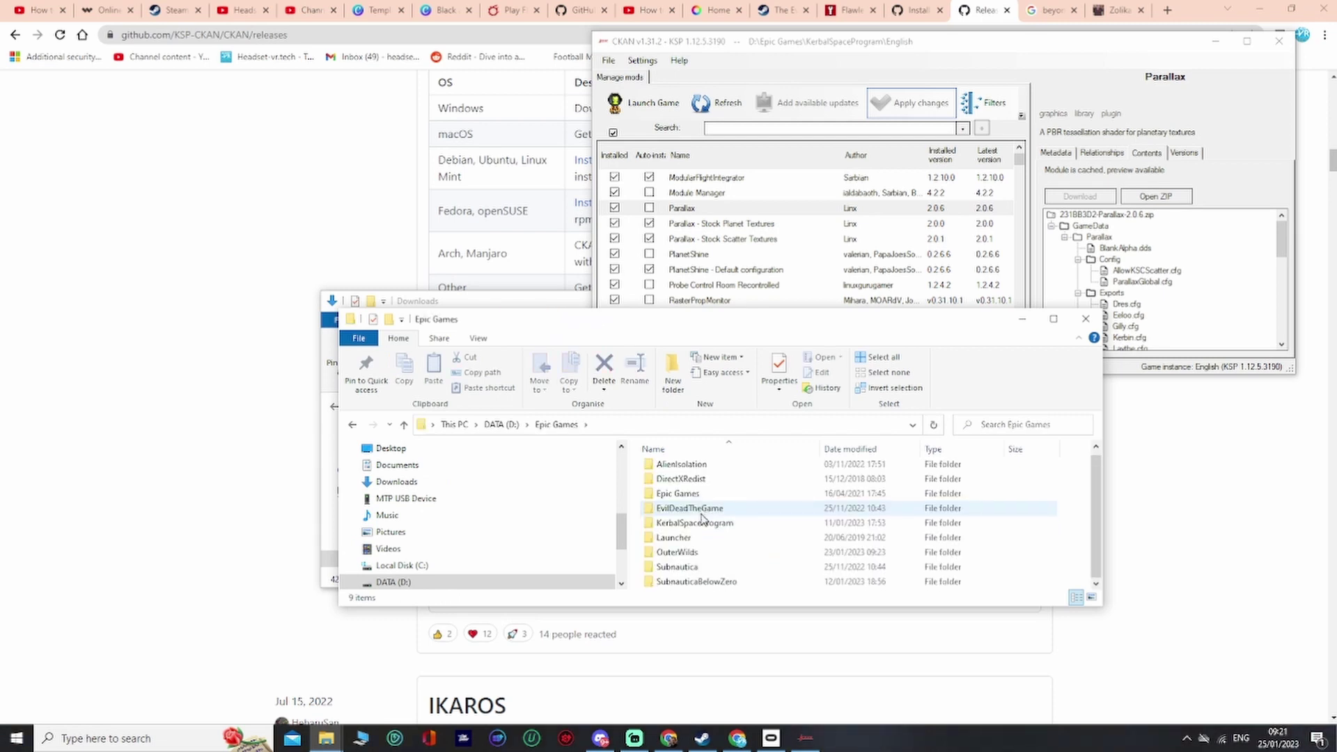
pyautogui.doubleClick(689, 526)
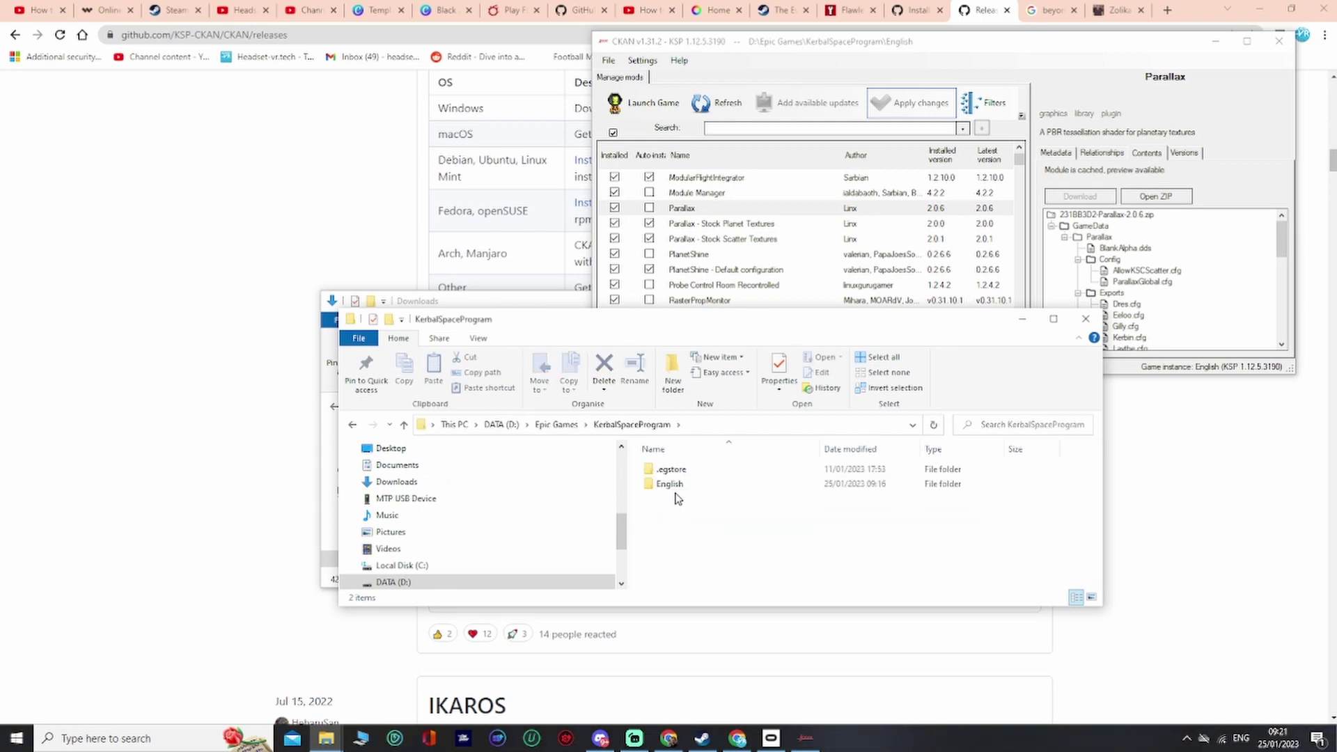
pyautogui.doubleClick(681, 487)
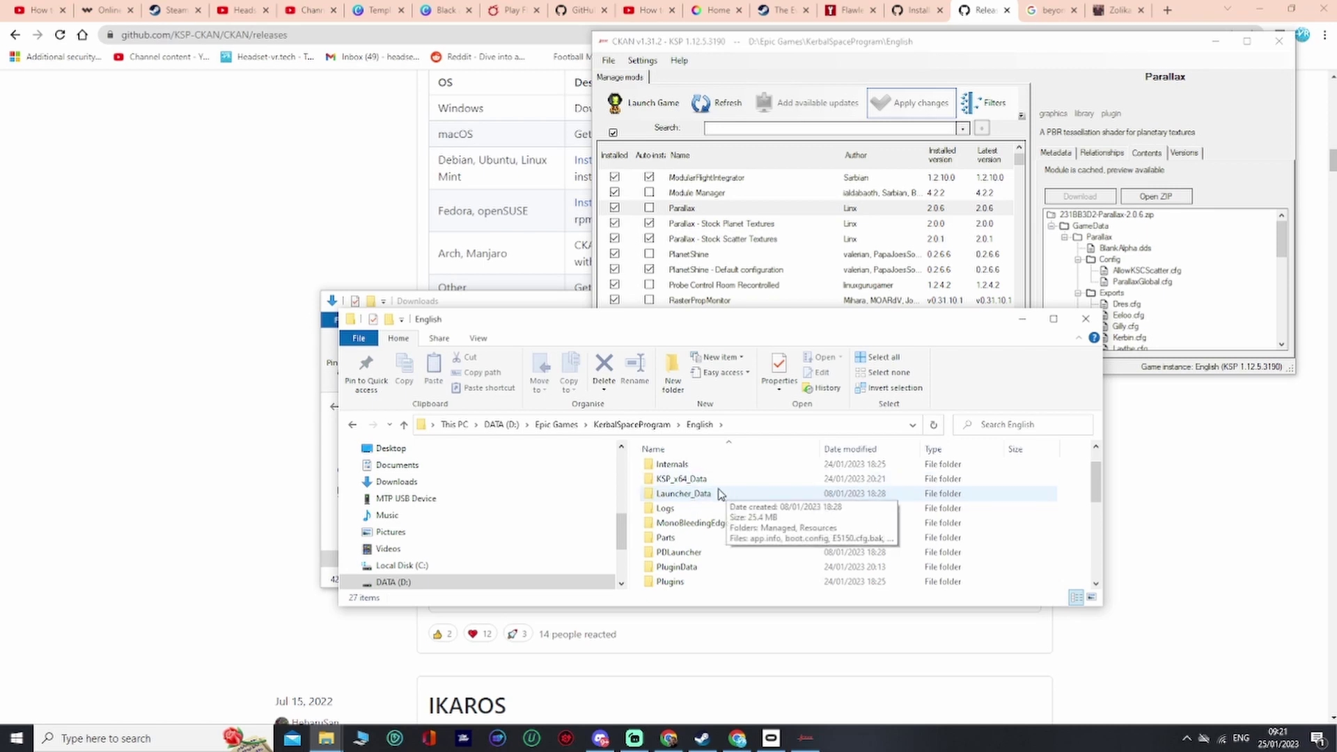
# Select buildID64.txt in the install folder and bring CKAN back in front.
pyautogui.scroll(-3, 720, 494)
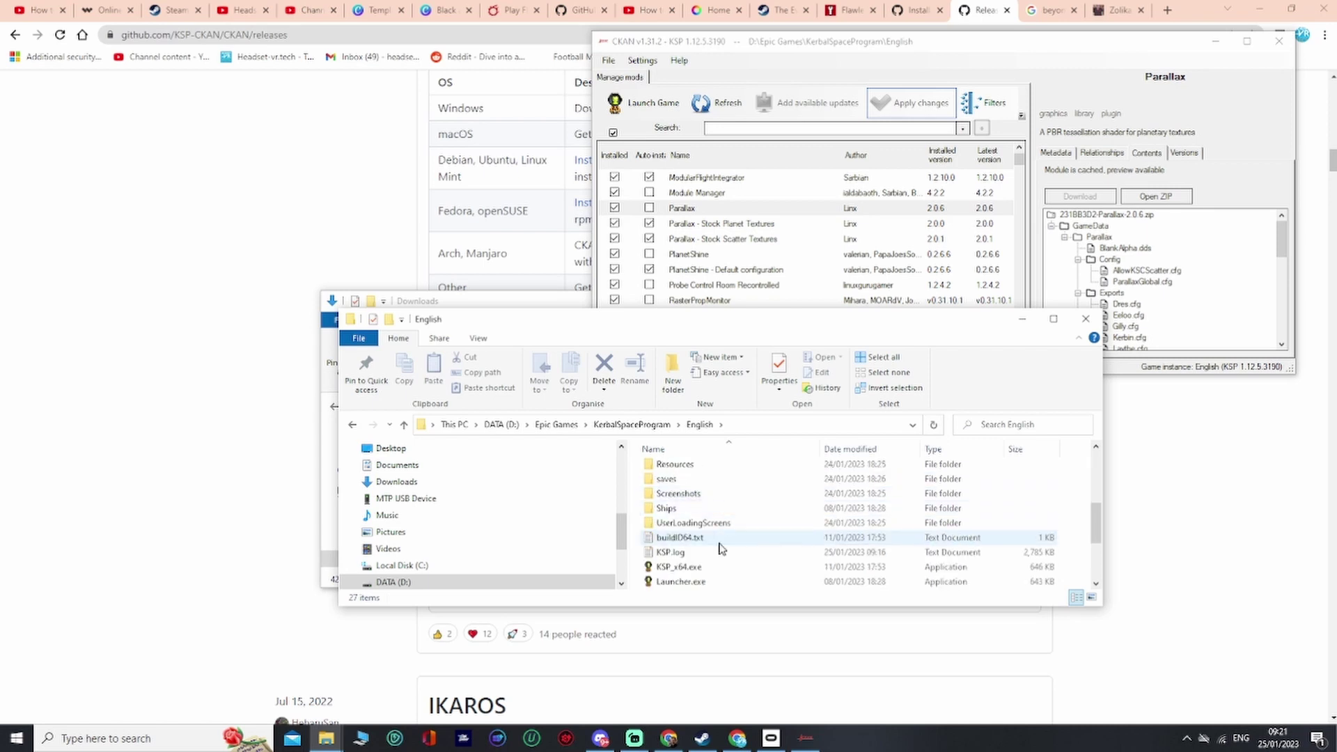
pyautogui.click(700, 539)
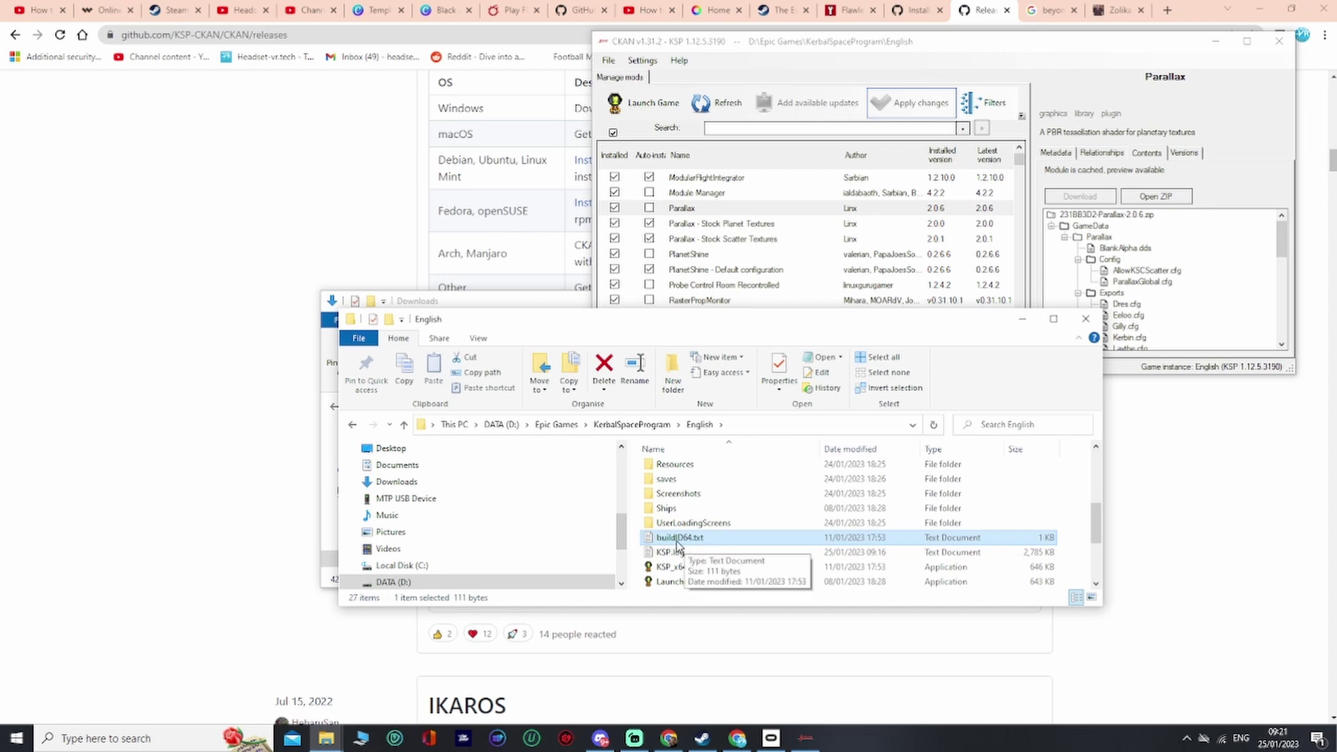
pyautogui.scroll(-1, 676, 546)
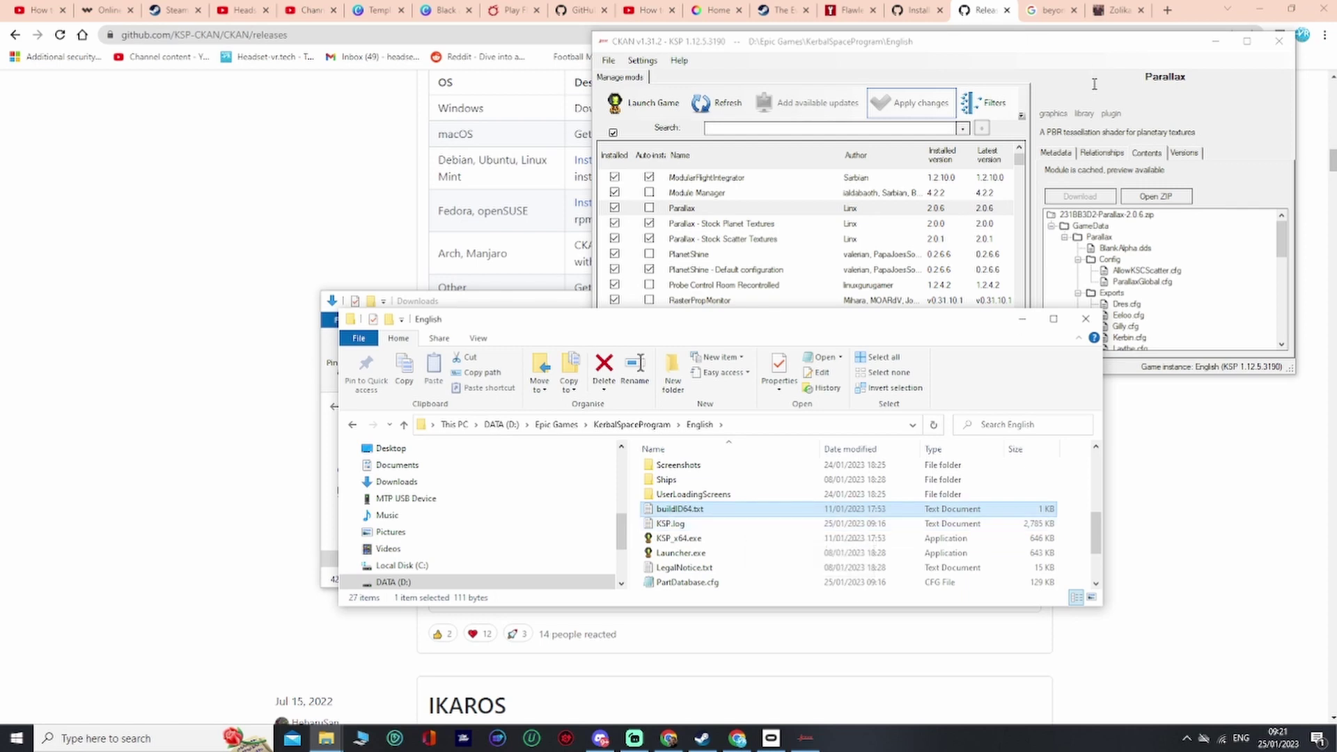
pyautogui.click(1100, 57)
pyautogui.click(678, 61)
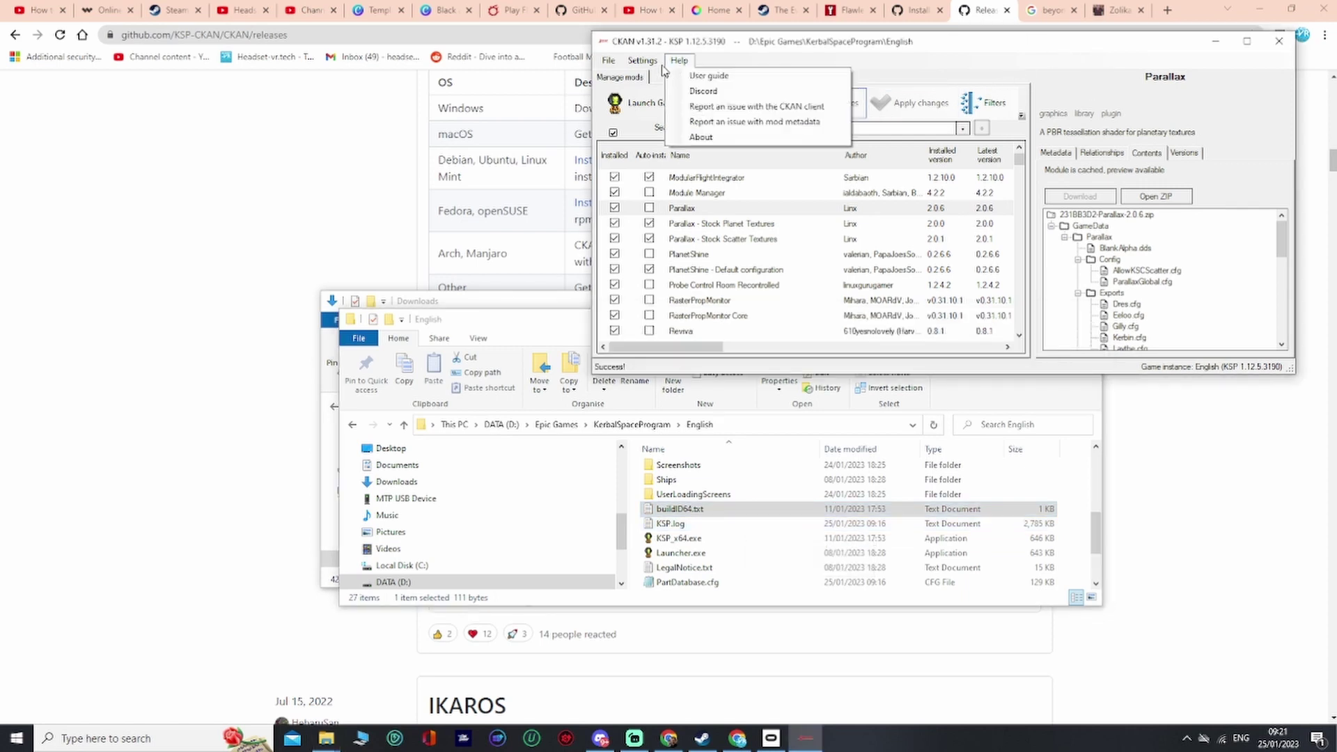
pyautogui.click(644, 62)
pyautogui.click(652, 62)
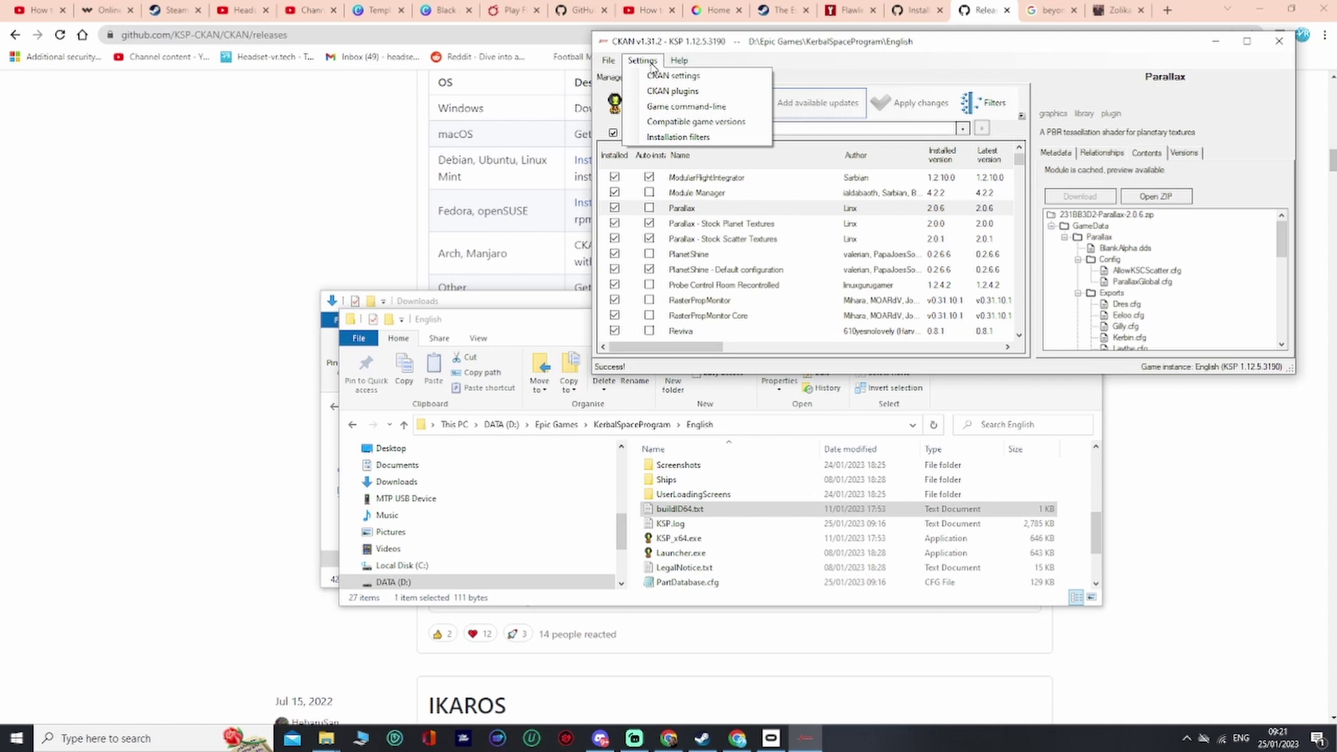
pyautogui.click(685, 123)
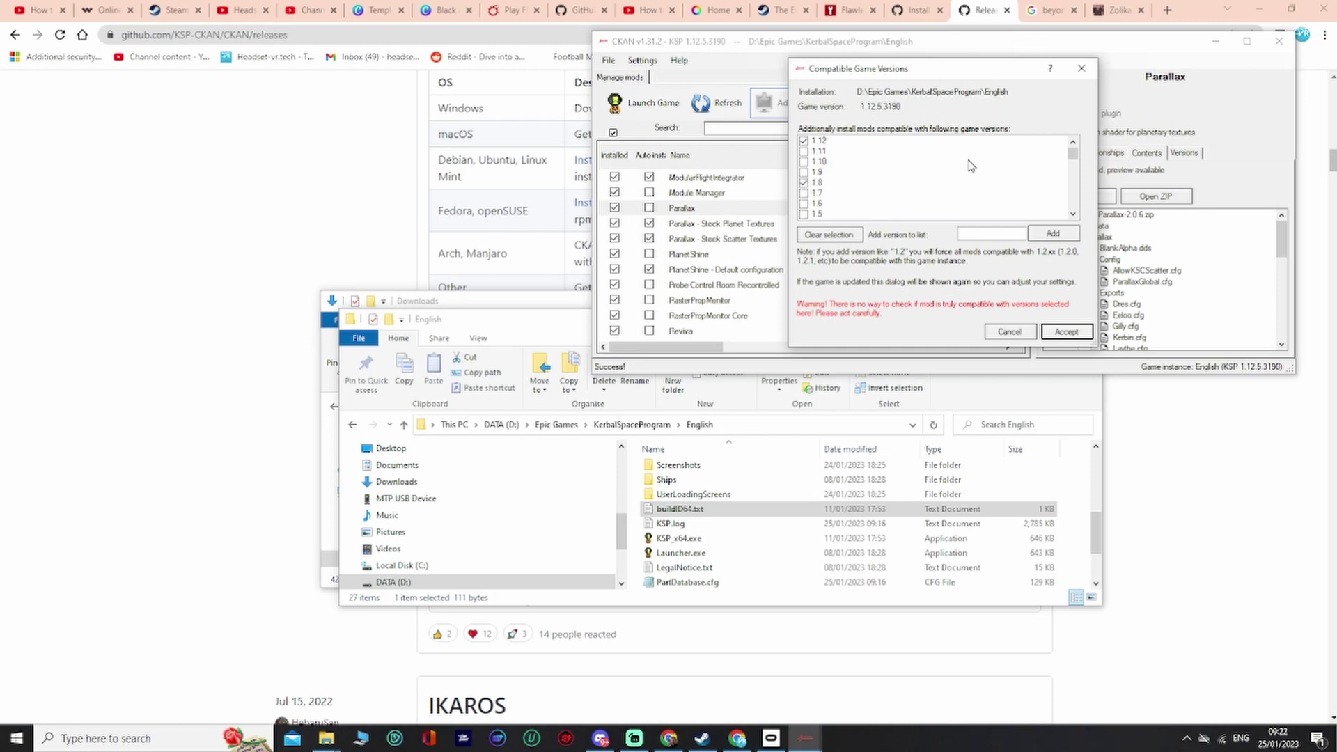
pyautogui.click(1010, 332)
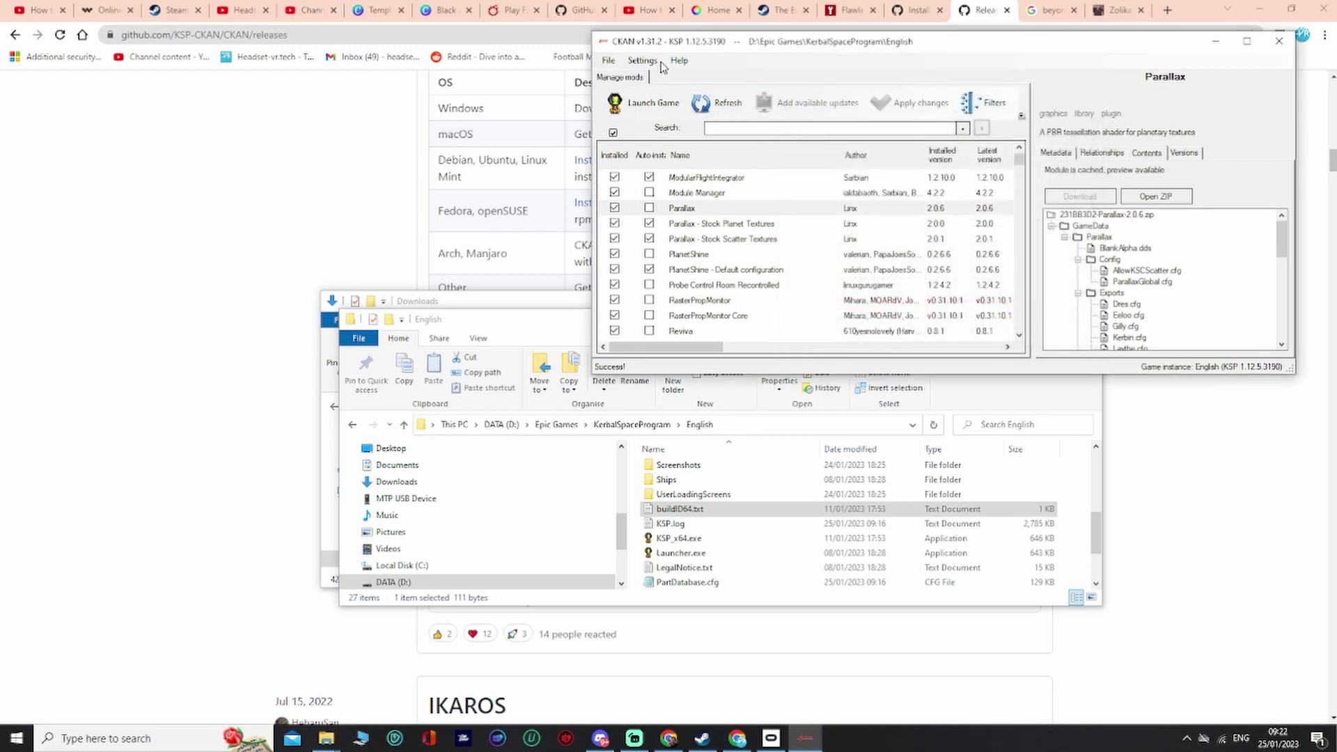
pyautogui.click(612, 62)
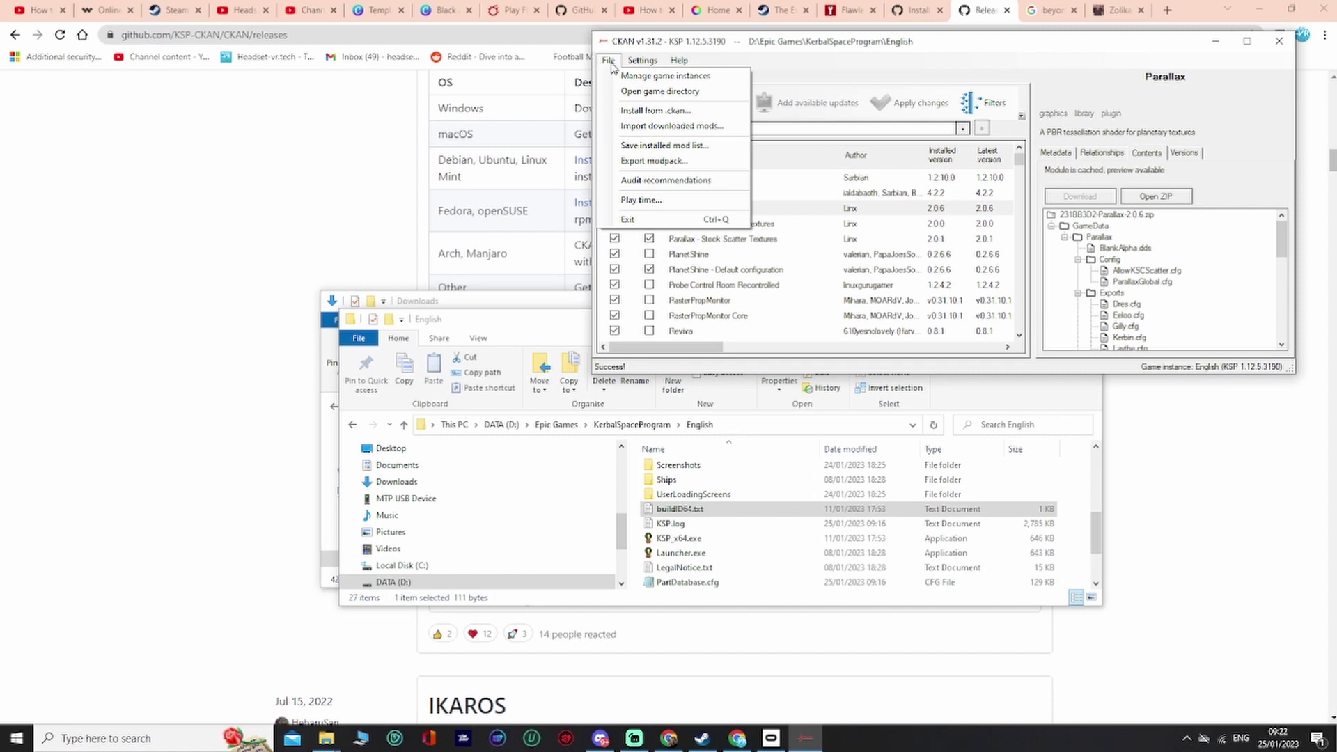
pyautogui.click(641, 112)
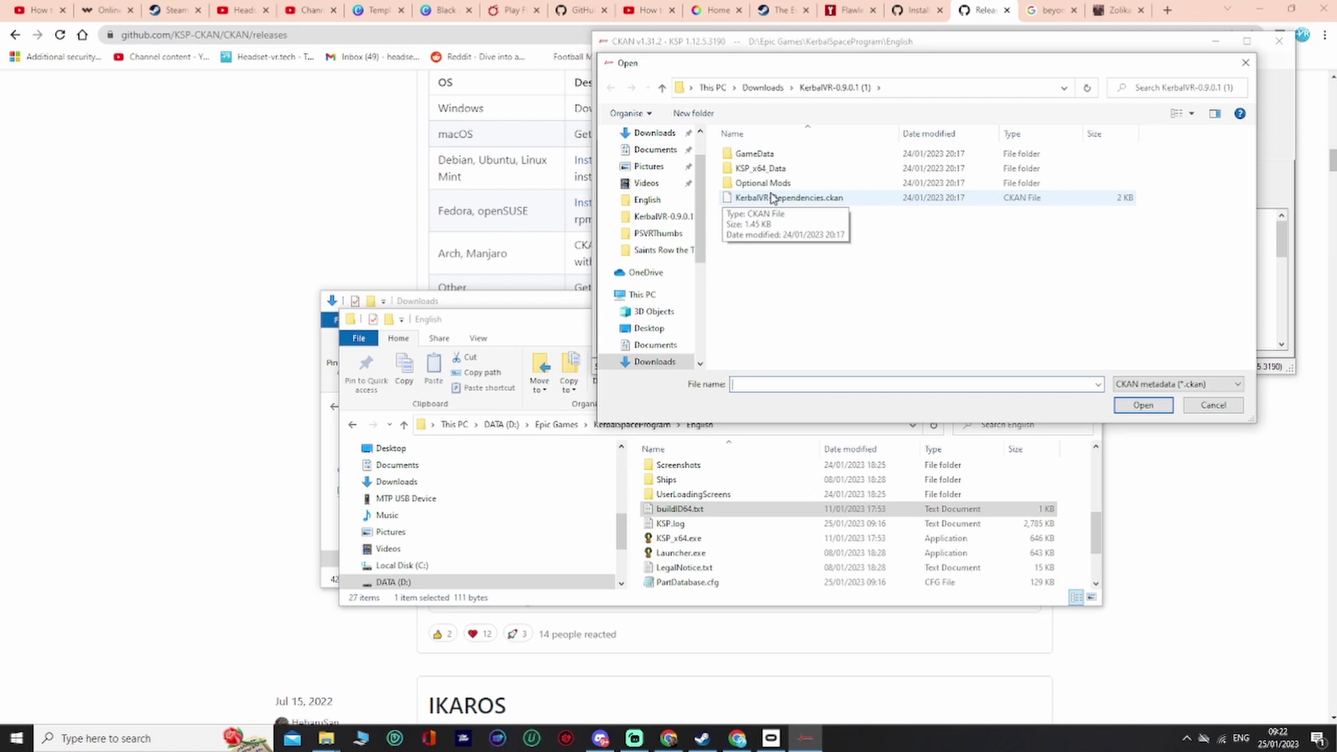
pyautogui.click(1196, 403)
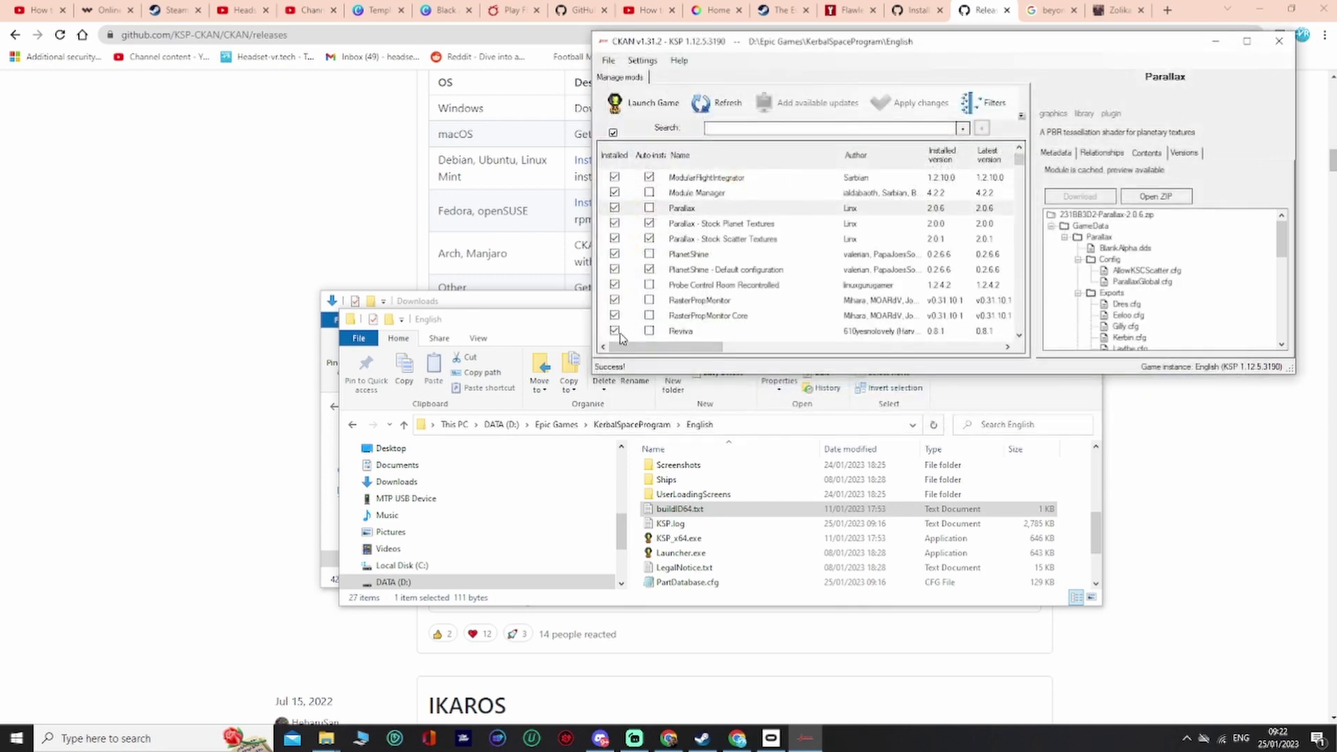
pyautogui.scroll(3, 687, 335)
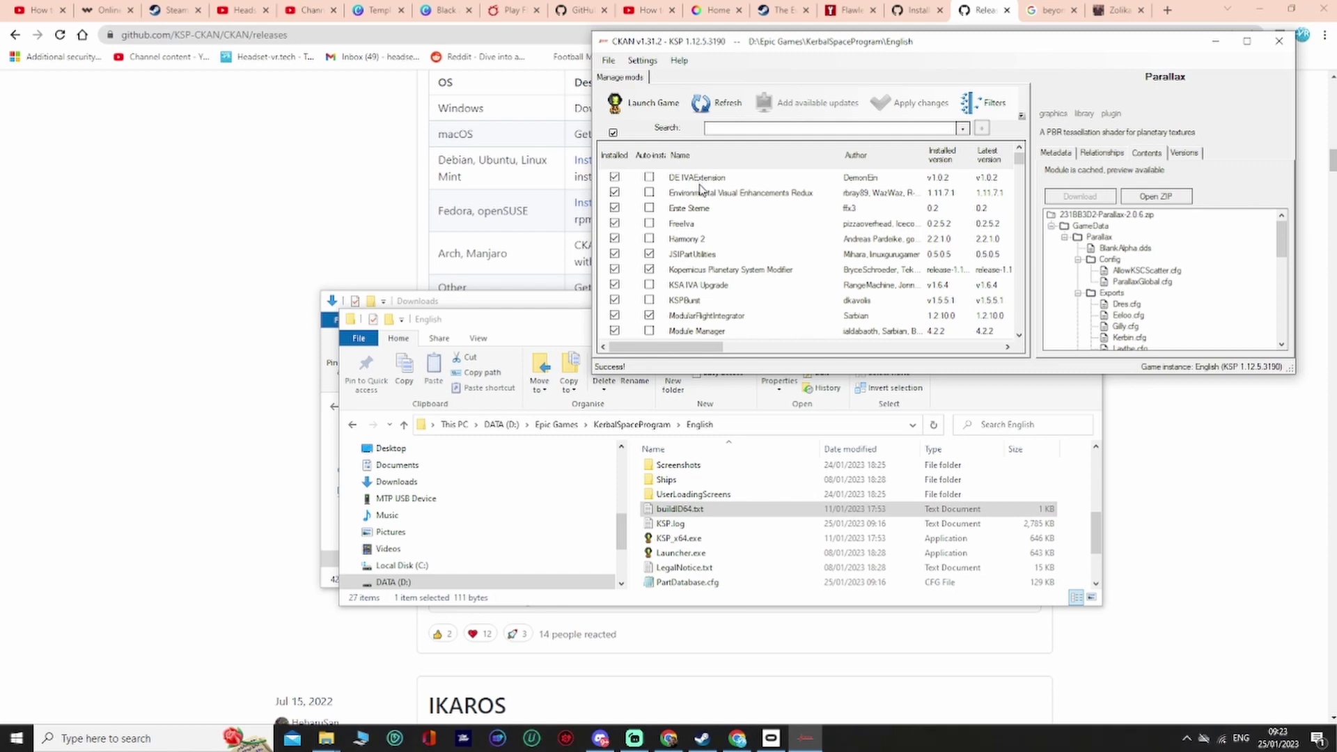
pyautogui.scroll(-10, 700, 202)
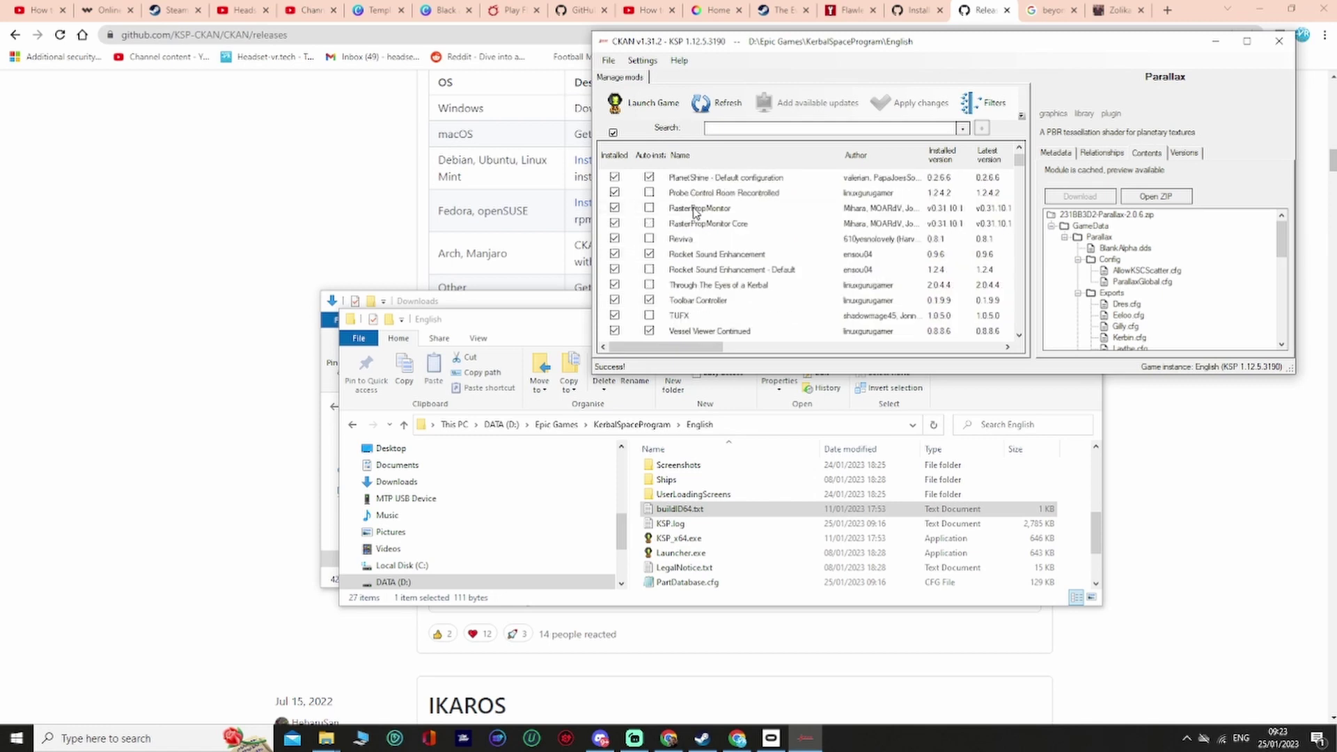
pyautogui.scroll(12, 695, 211)
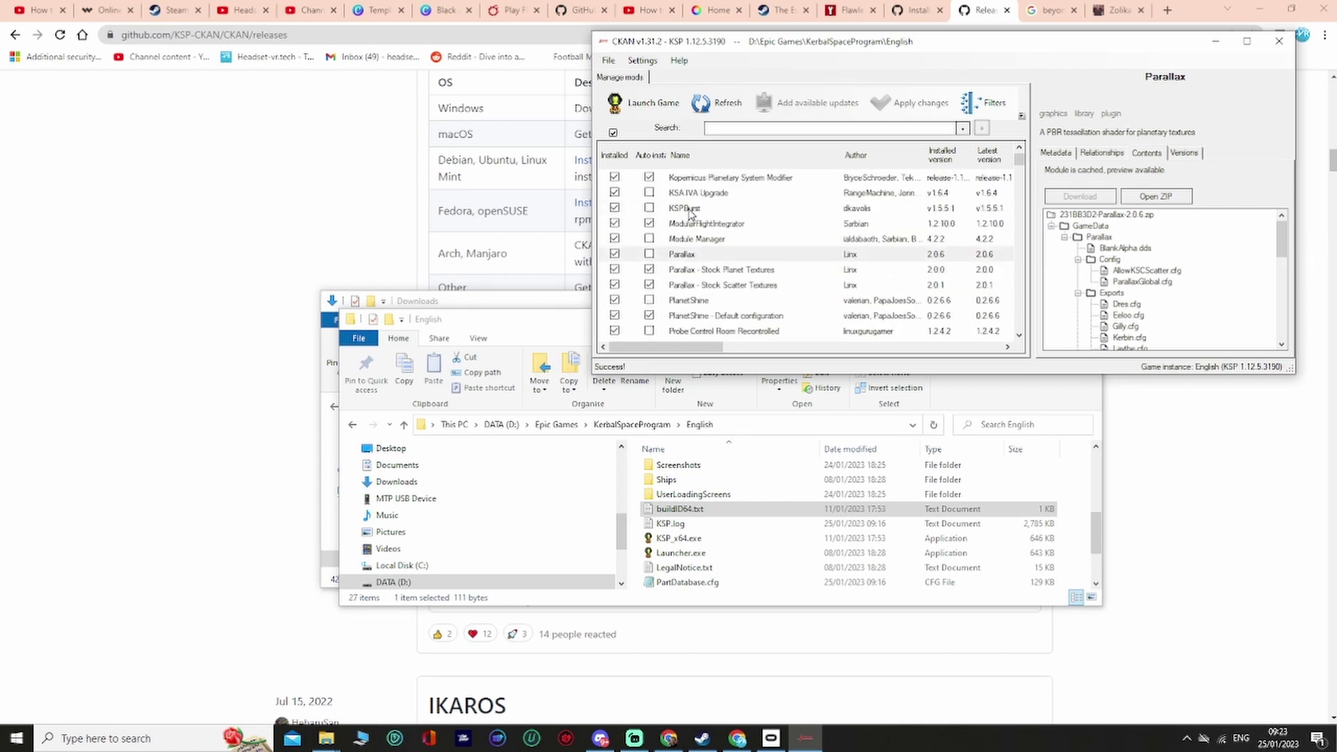
pyautogui.scroll(-2, 693, 211)
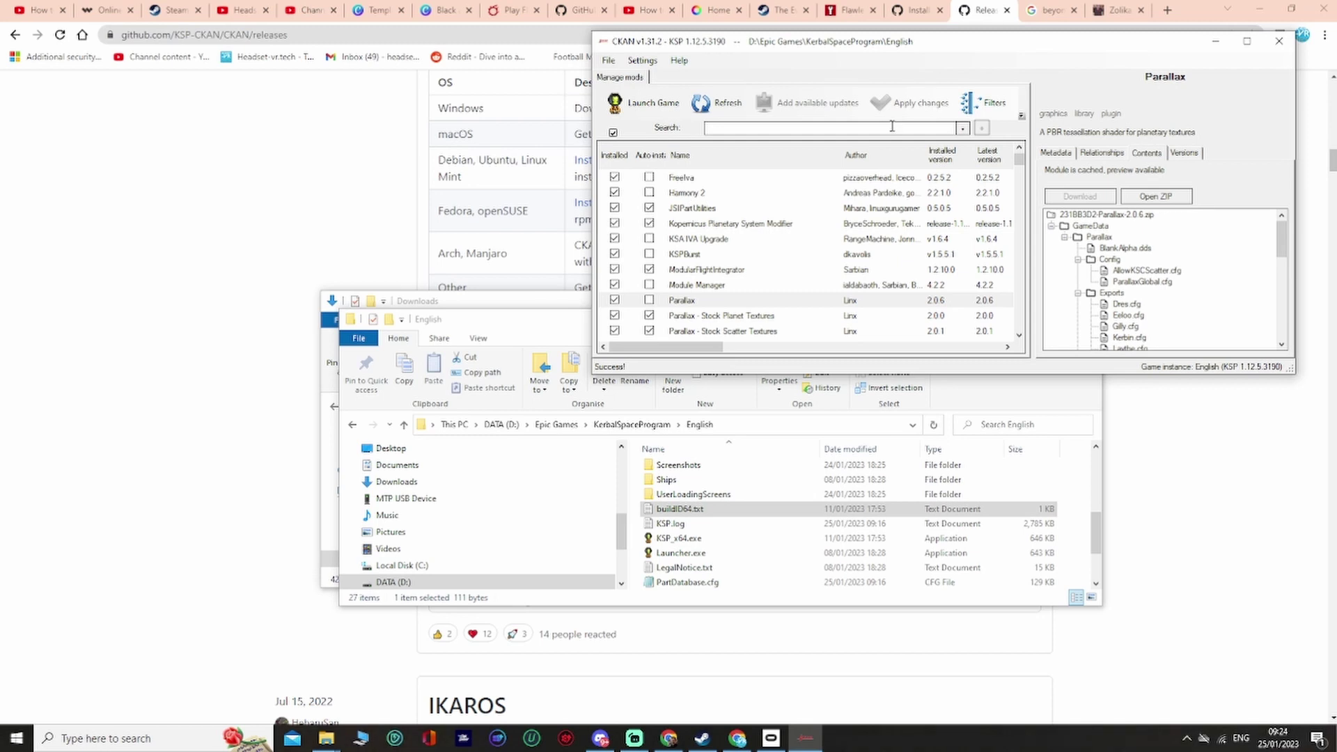
# Filter CKAN's mod list to Installed mods and scroll through them.
pyautogui.click(988, 100)
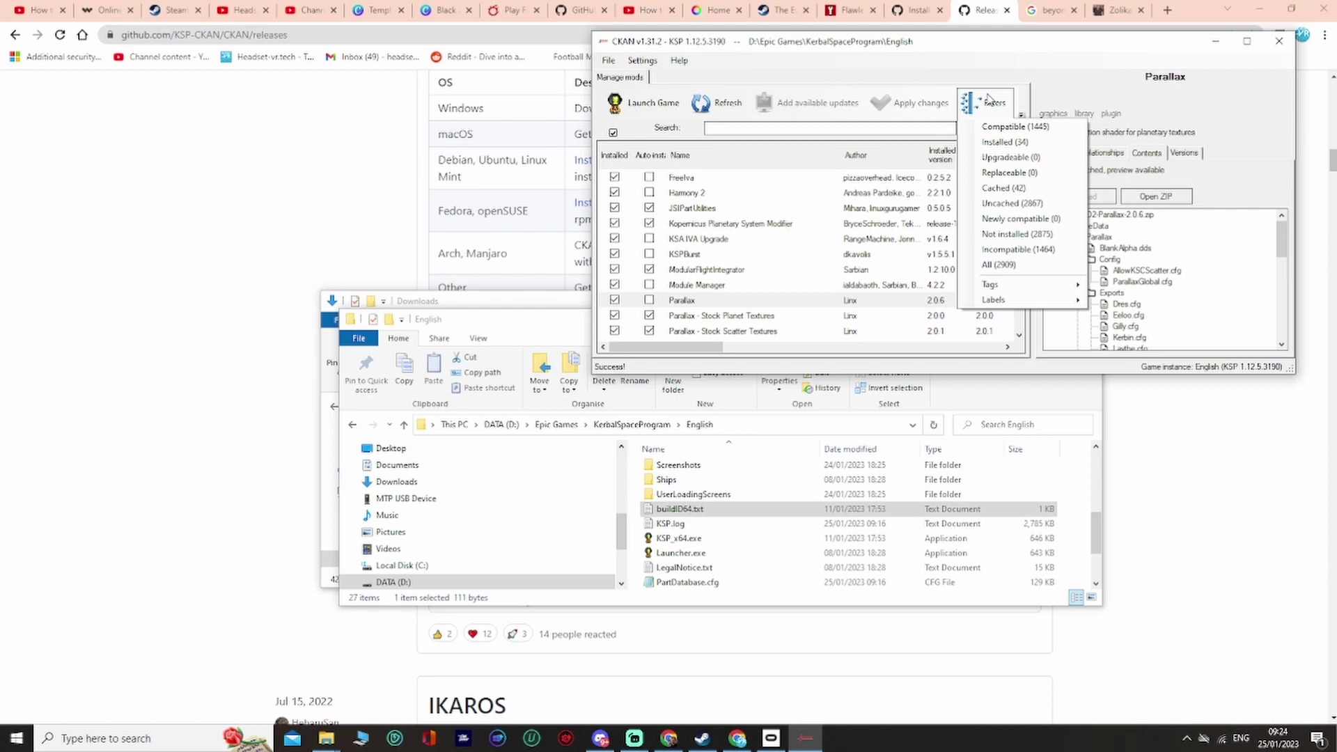
pyautogui.click(997, 142)
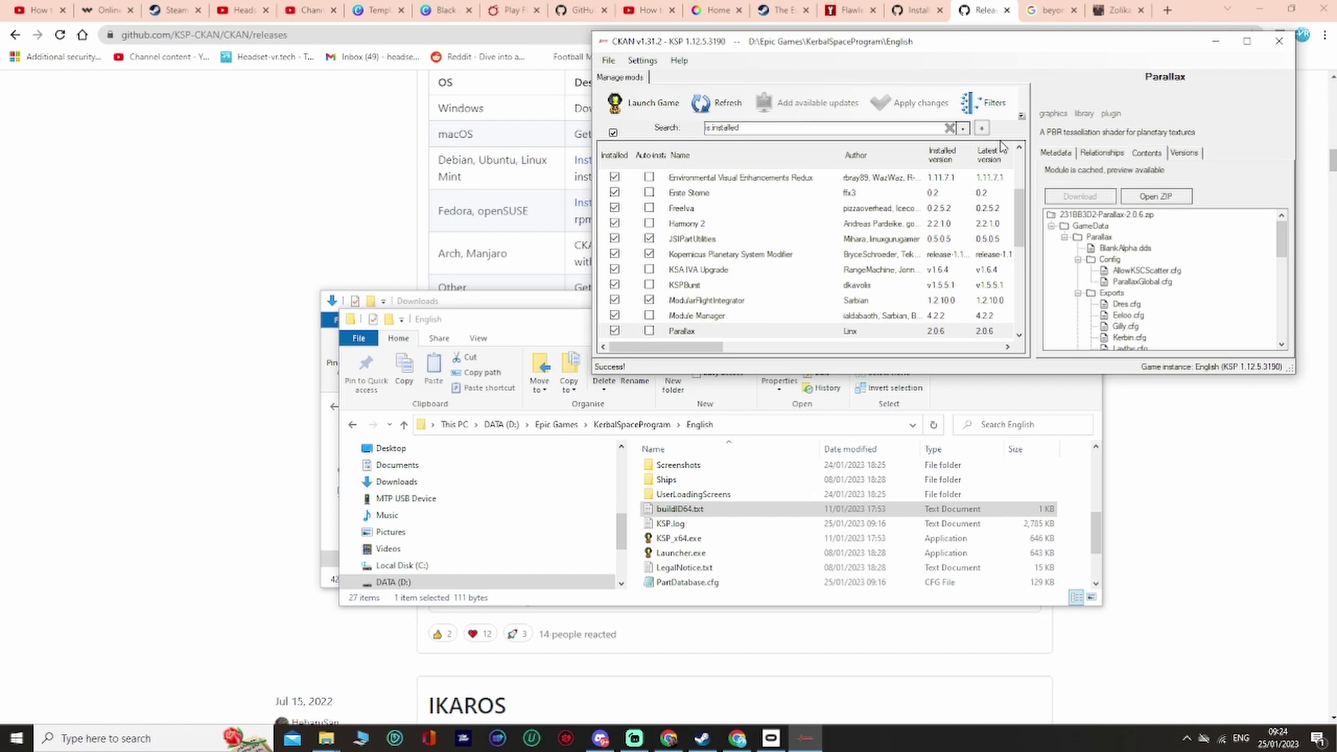
pyautogui.scroll(3, 880, 217)
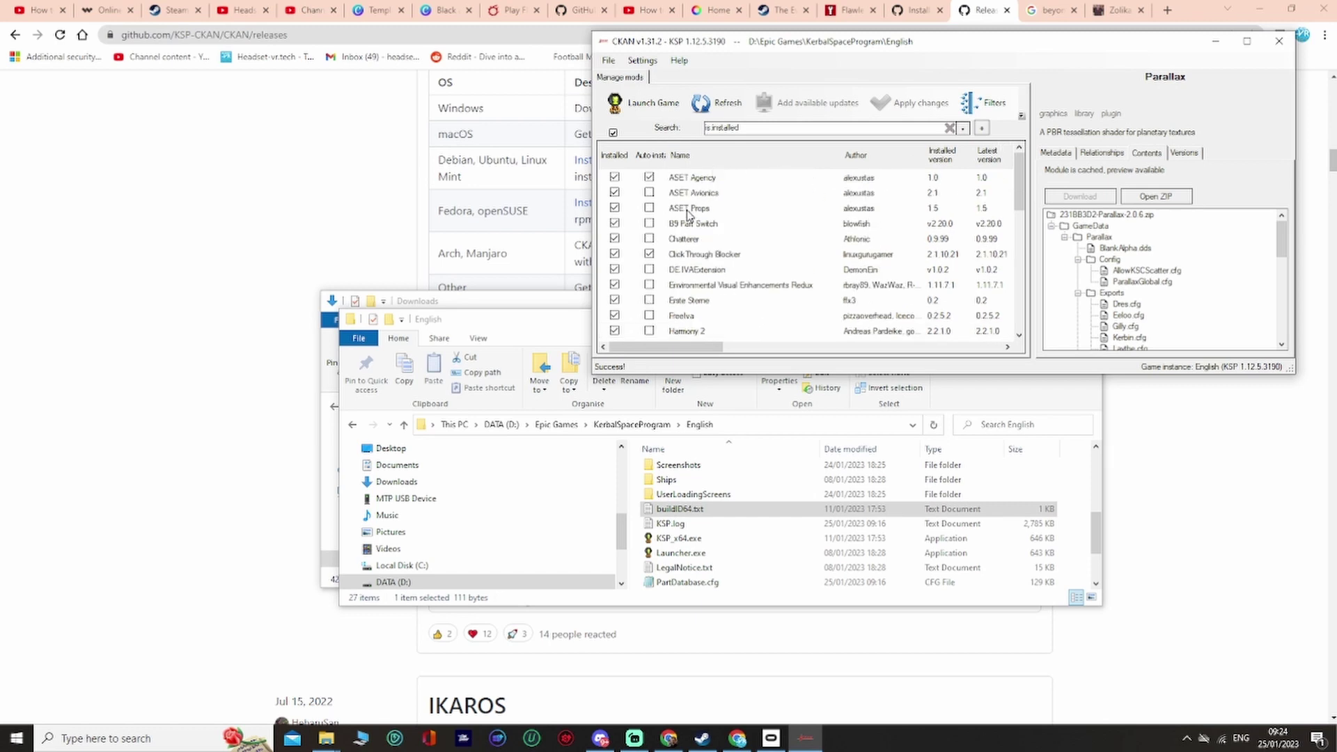
pyautogui.scroll(-8, 687, 213)
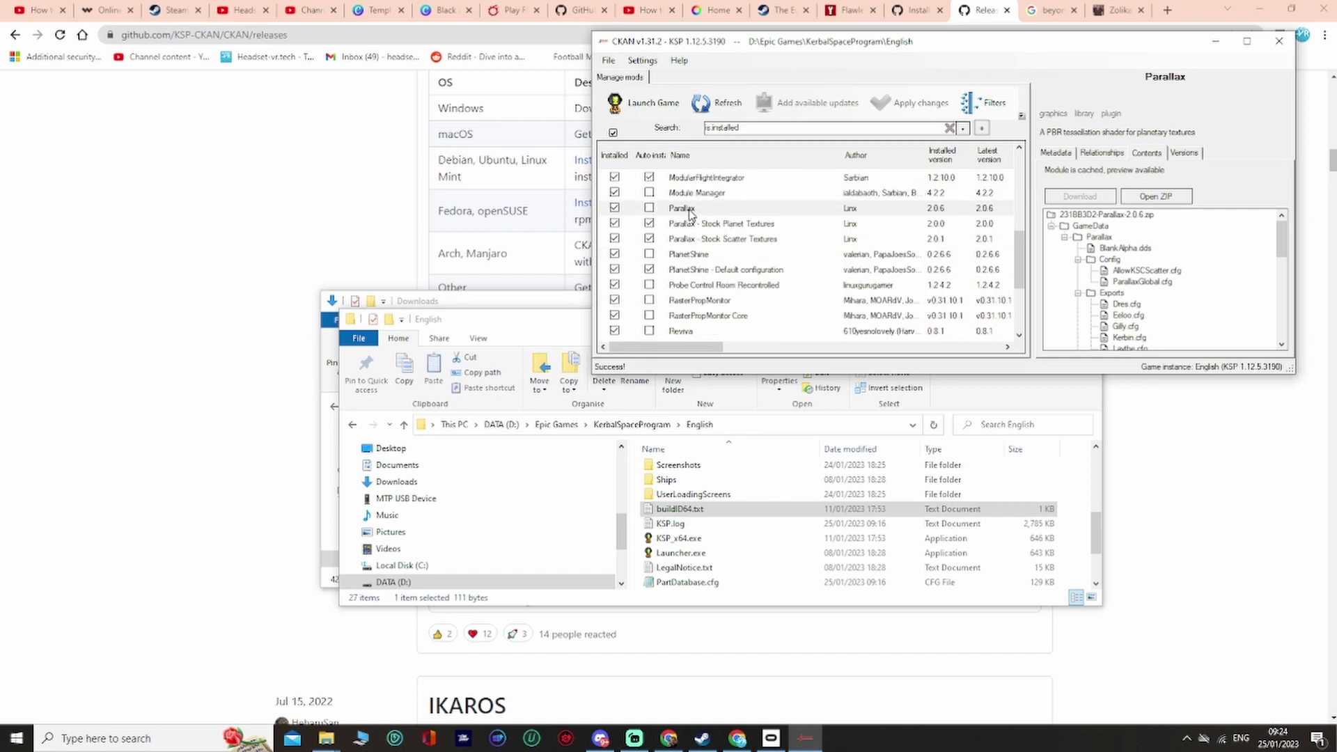
pyautogui.scroll(-3, 689, 213)
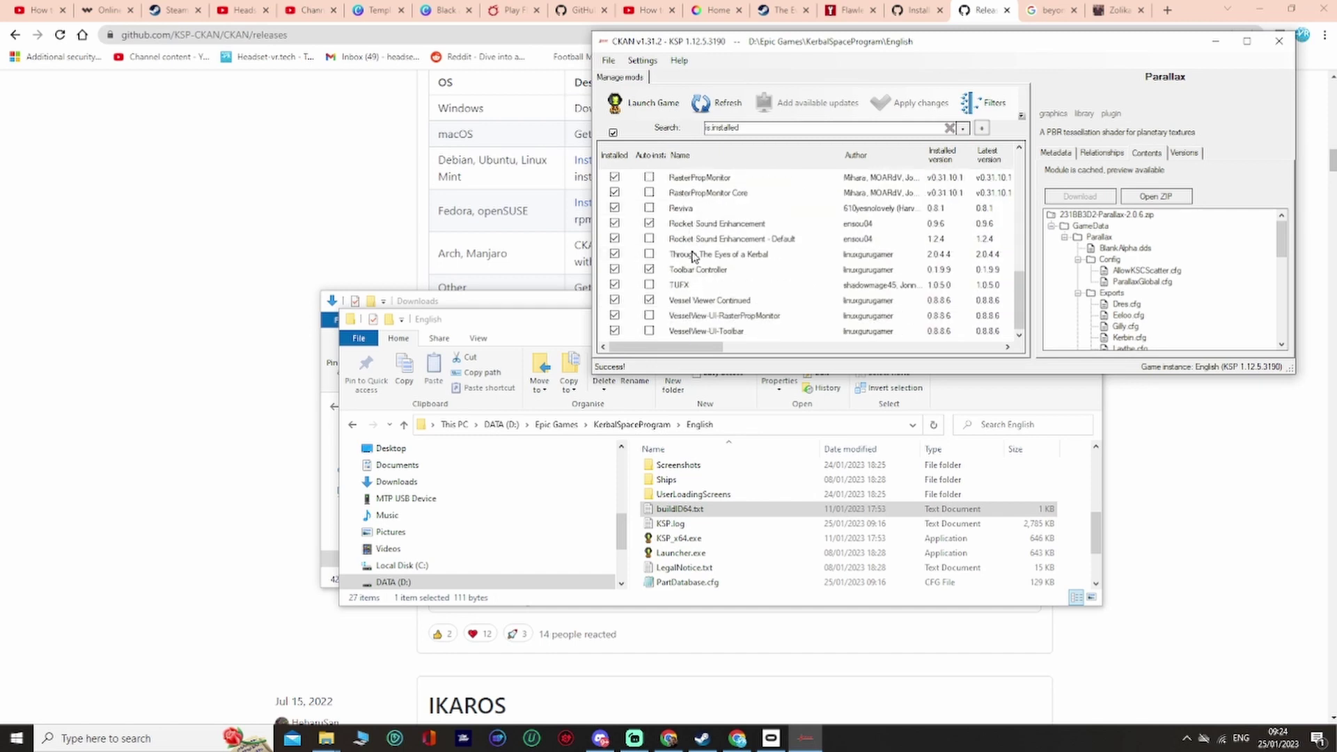
pyautogui.scroll(3, 692, 270)
pyautogui.scroll(2, 694, 271)
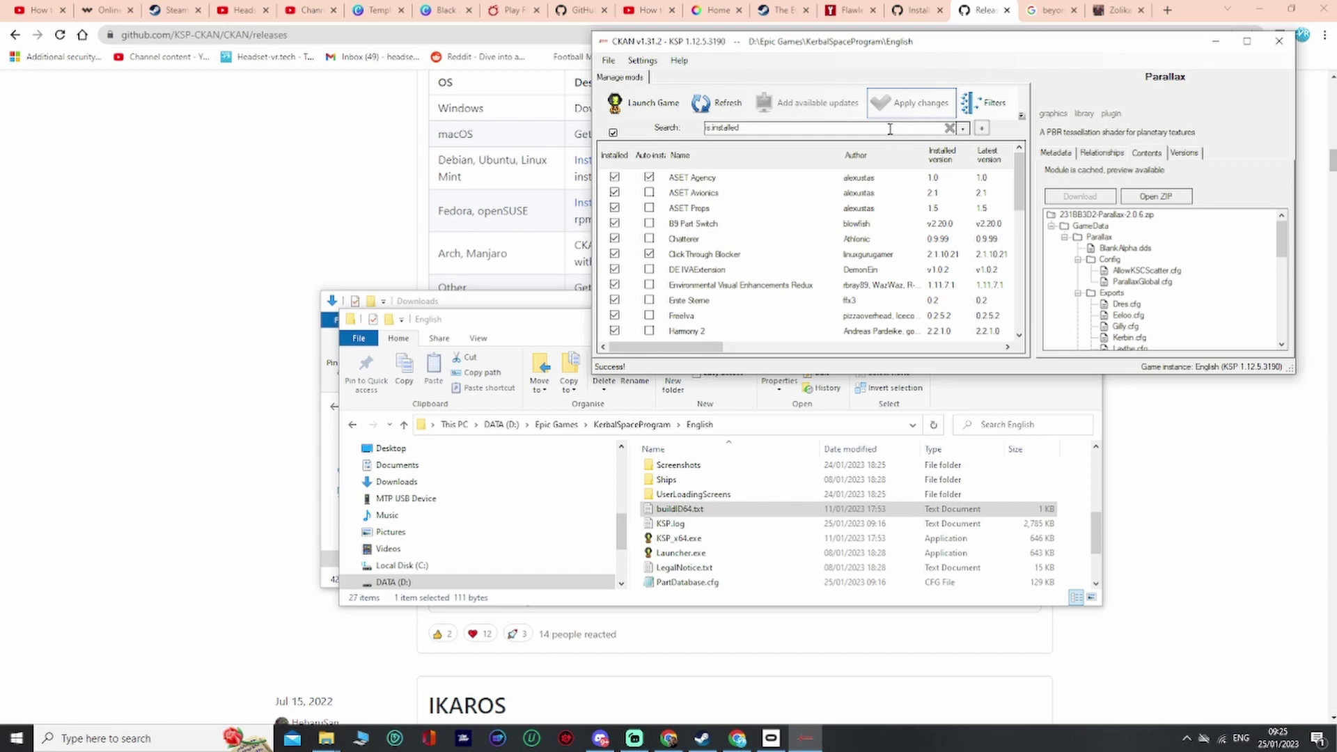
# Replace the search text with 'vesselview' to find the Vessel Viewer mods.
pyautogui.hotkey('ctrl', 'a')
pyautogui.press('BackSpace')
pyautogui.write('v')
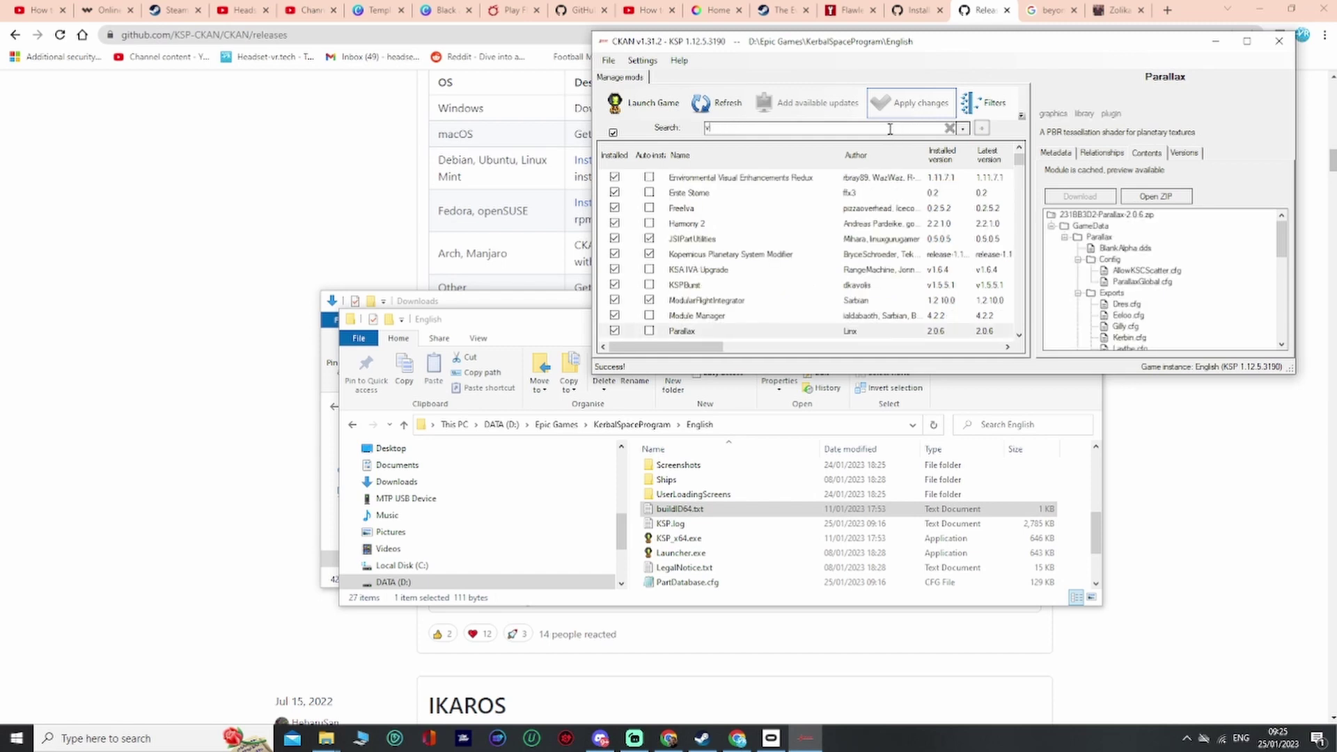
pyautogui.write('essel')
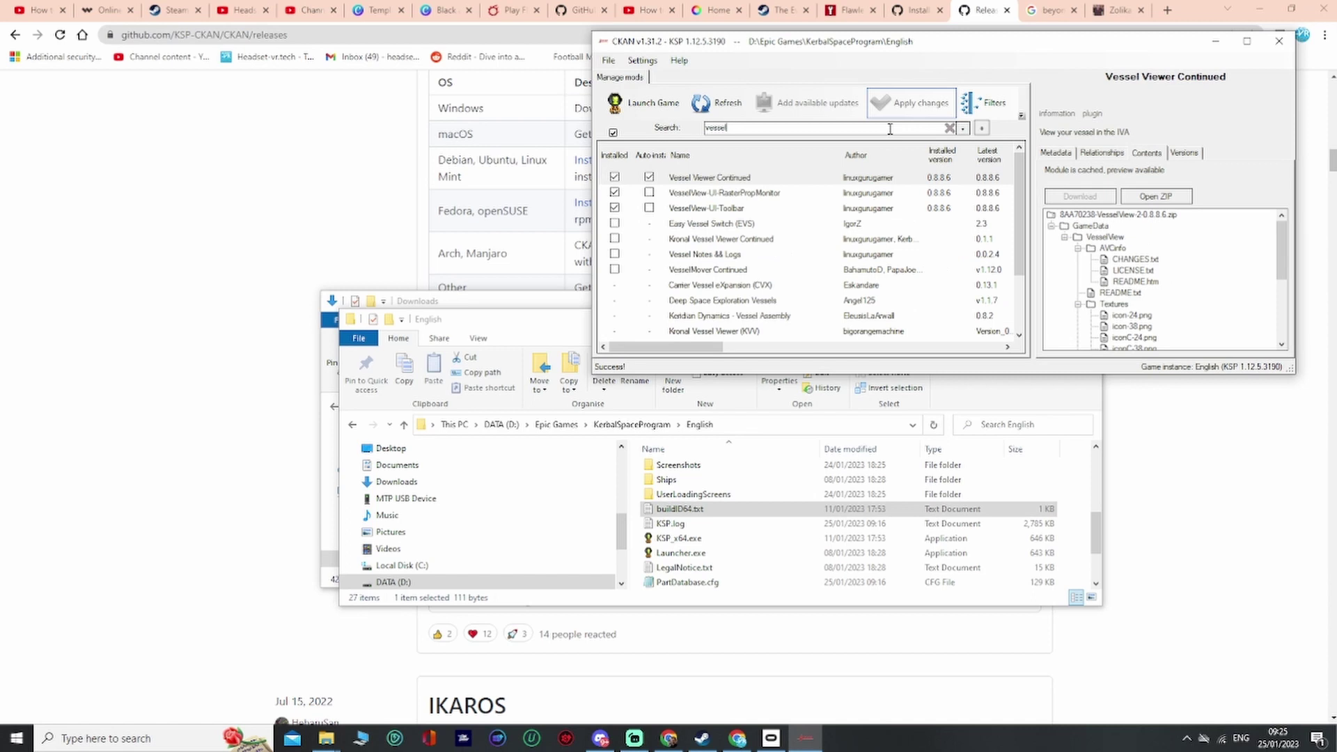
pyautogui.write('view')
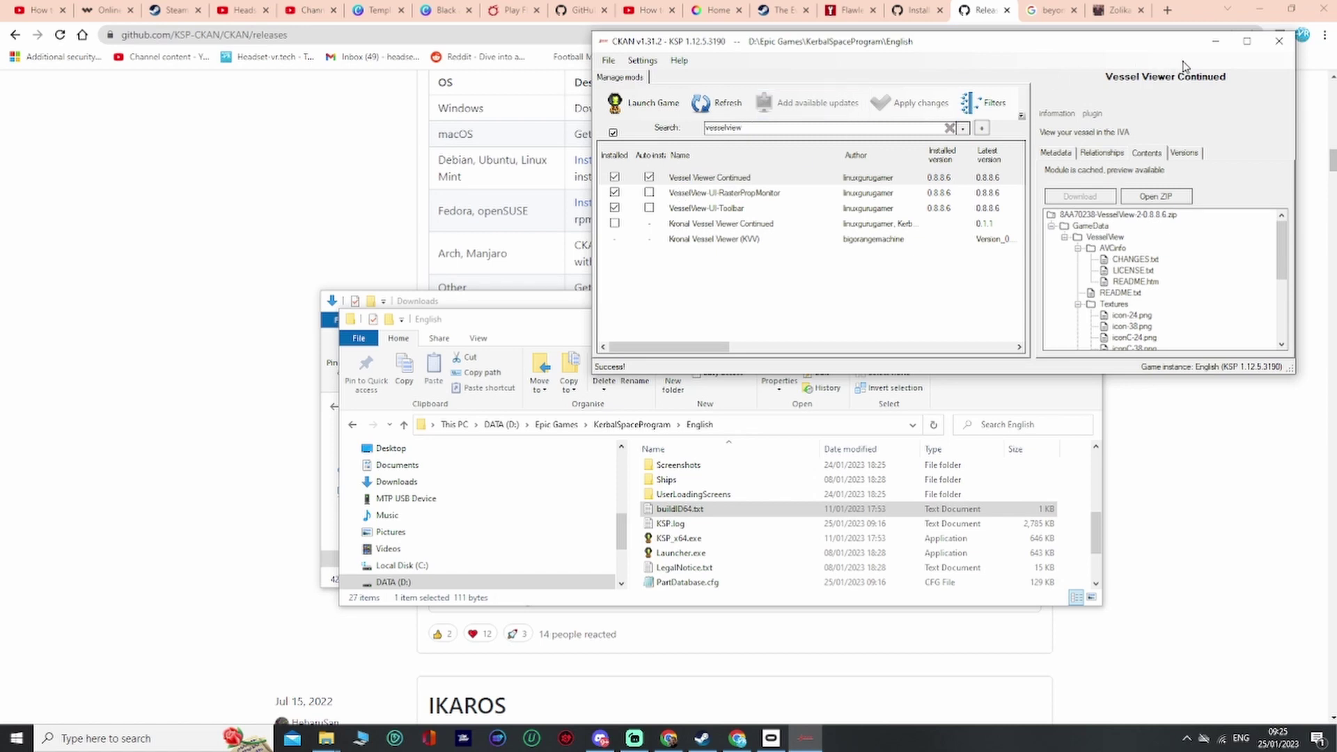
# Open the downloaded KerbalVR-0.9.0.1 (1) folder from Downloads.
pyautogui.click(571, 305)
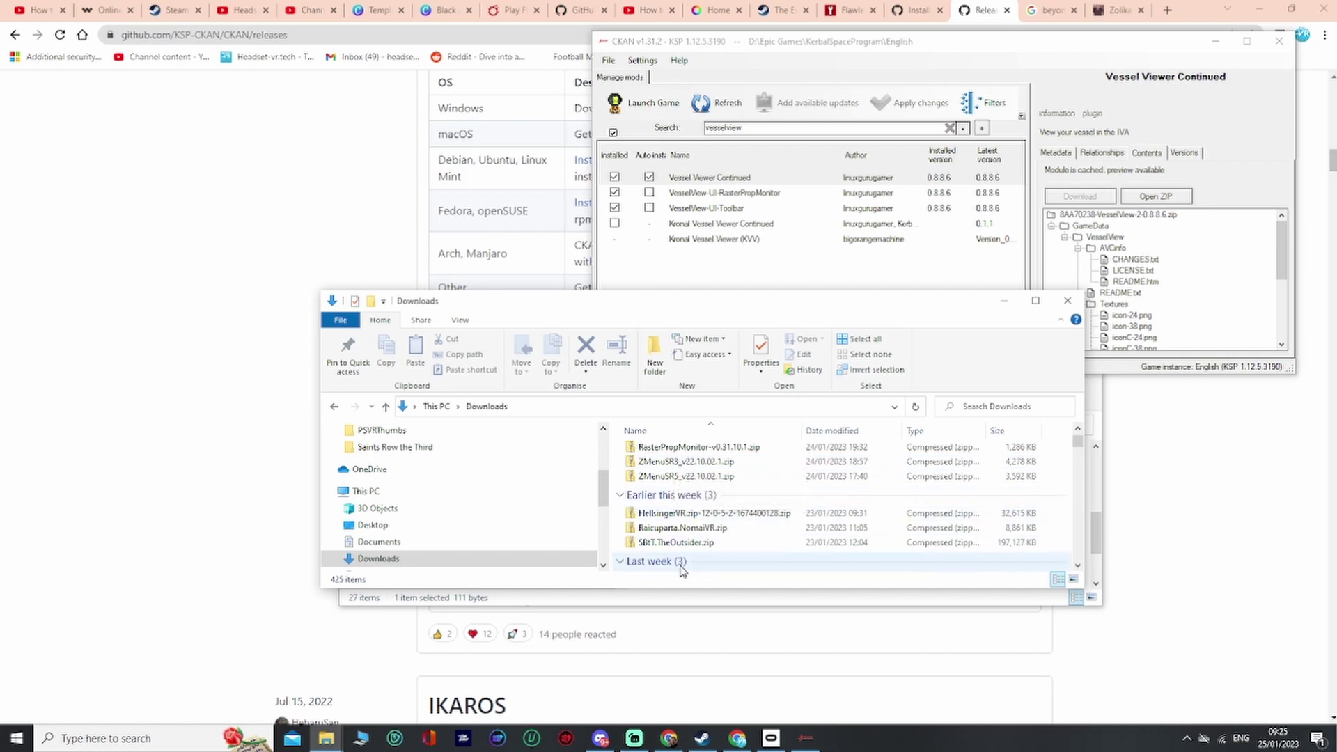
pyautogui.scroll(-3, 716, 509)
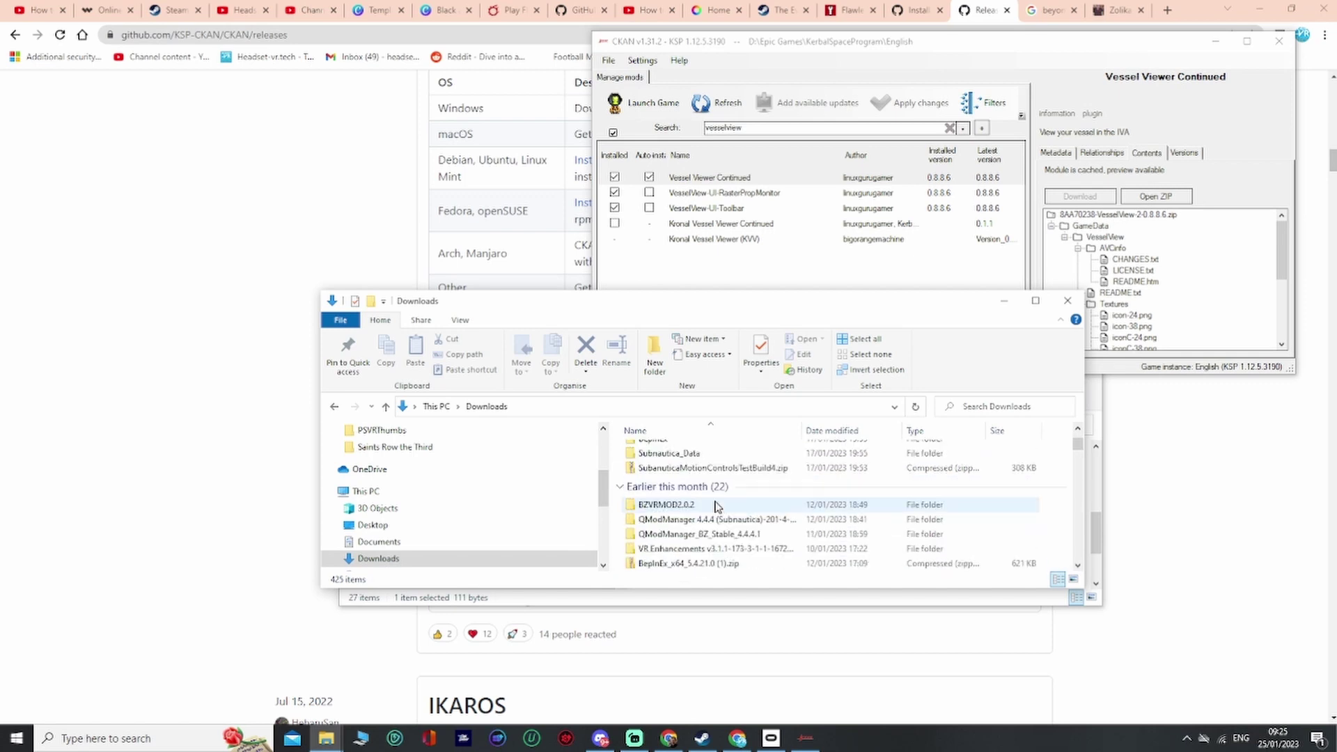
pyautogui.scroll(1, 718, 507)
pyautogui.scroll(1, 719, 507)
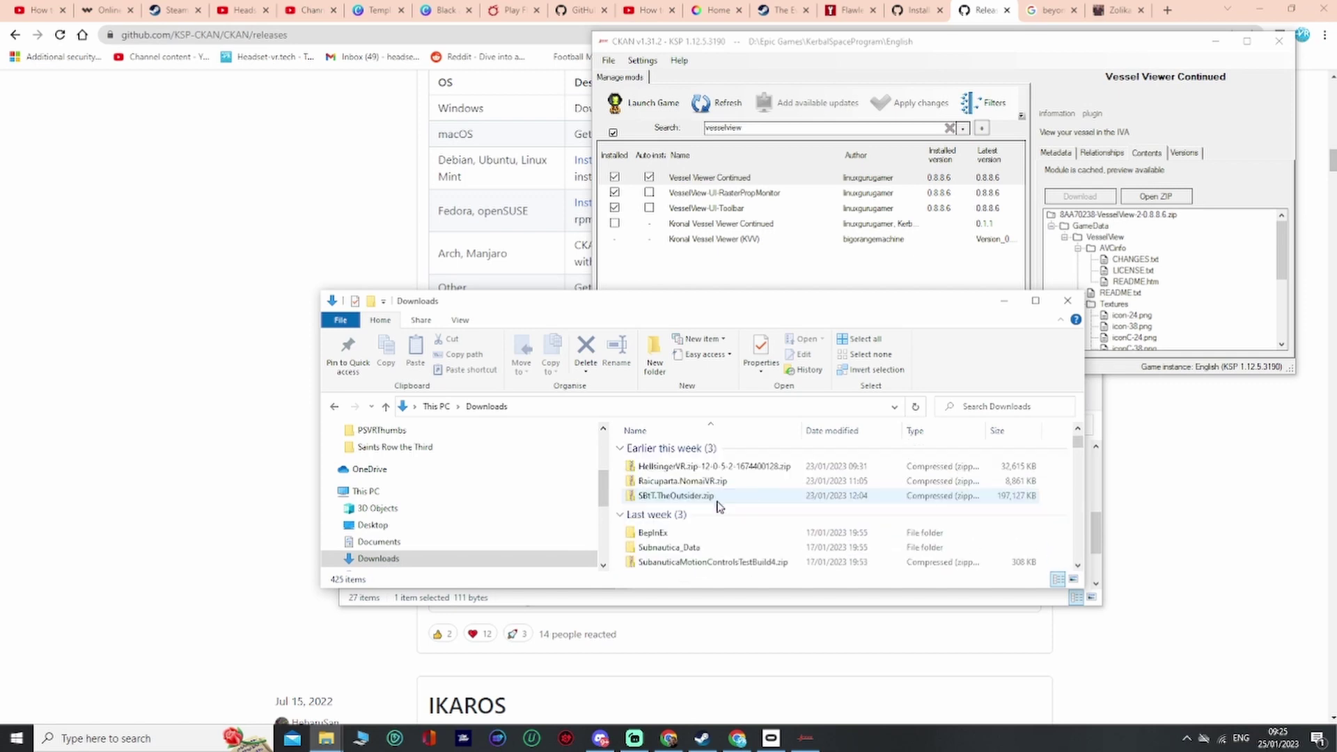
pyautogui.scroll(1, 718, 508)
pyautogui.scroll(1, 738, 529)
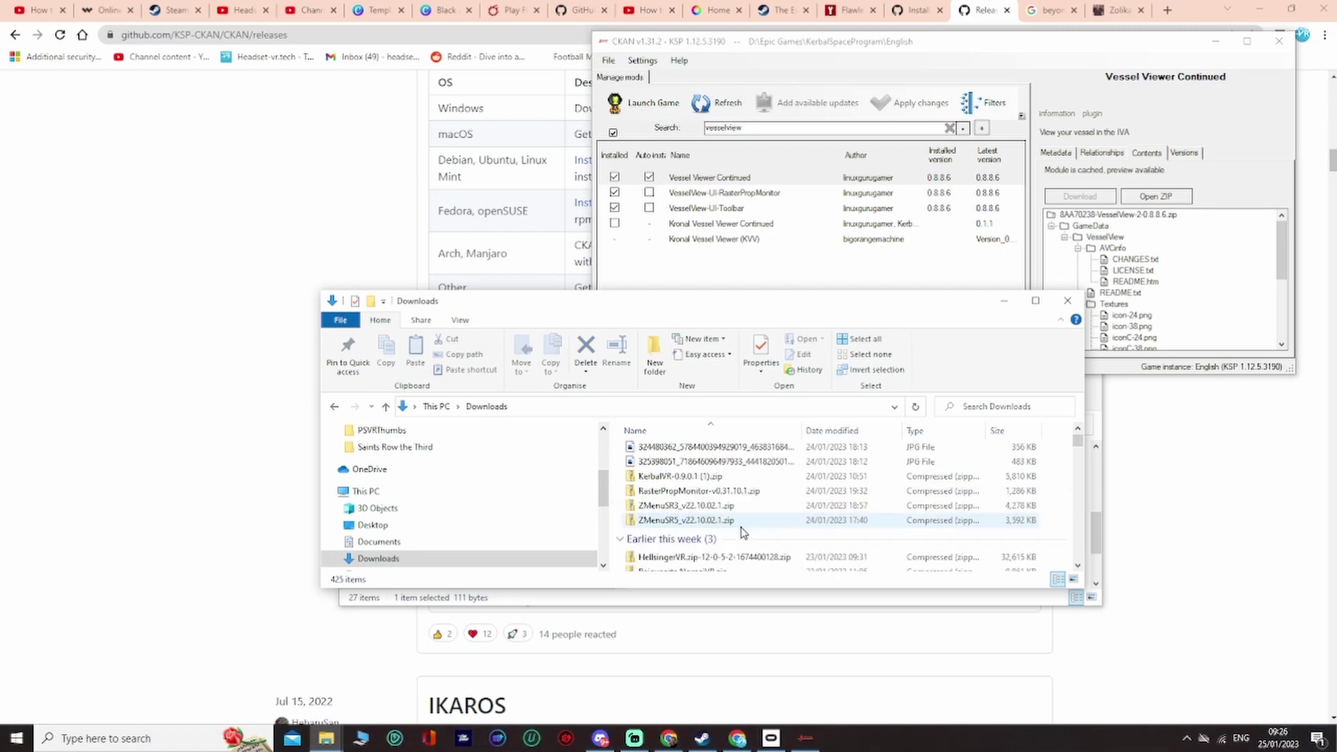
pyautogui.scroll(1, 742, 533)
pyautogui.click(699, 473)
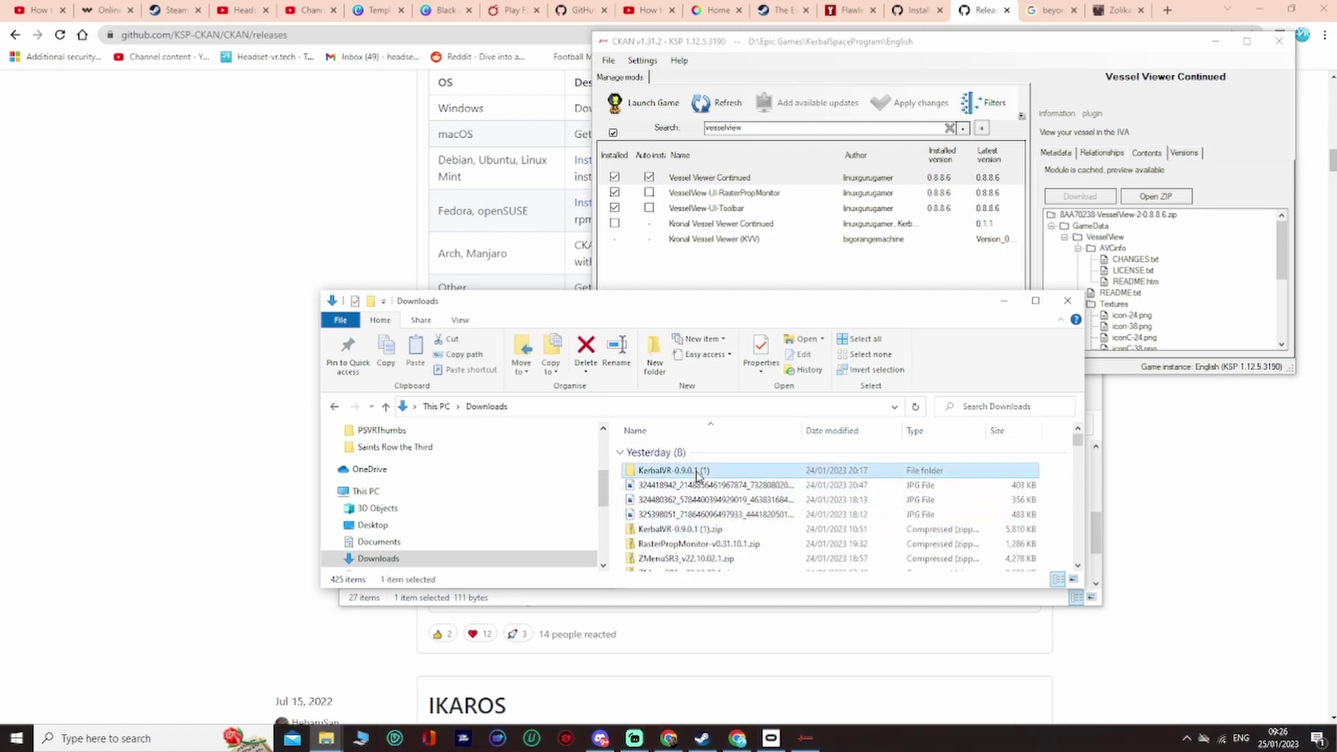
pyautogui.doubleClick(699, 473)
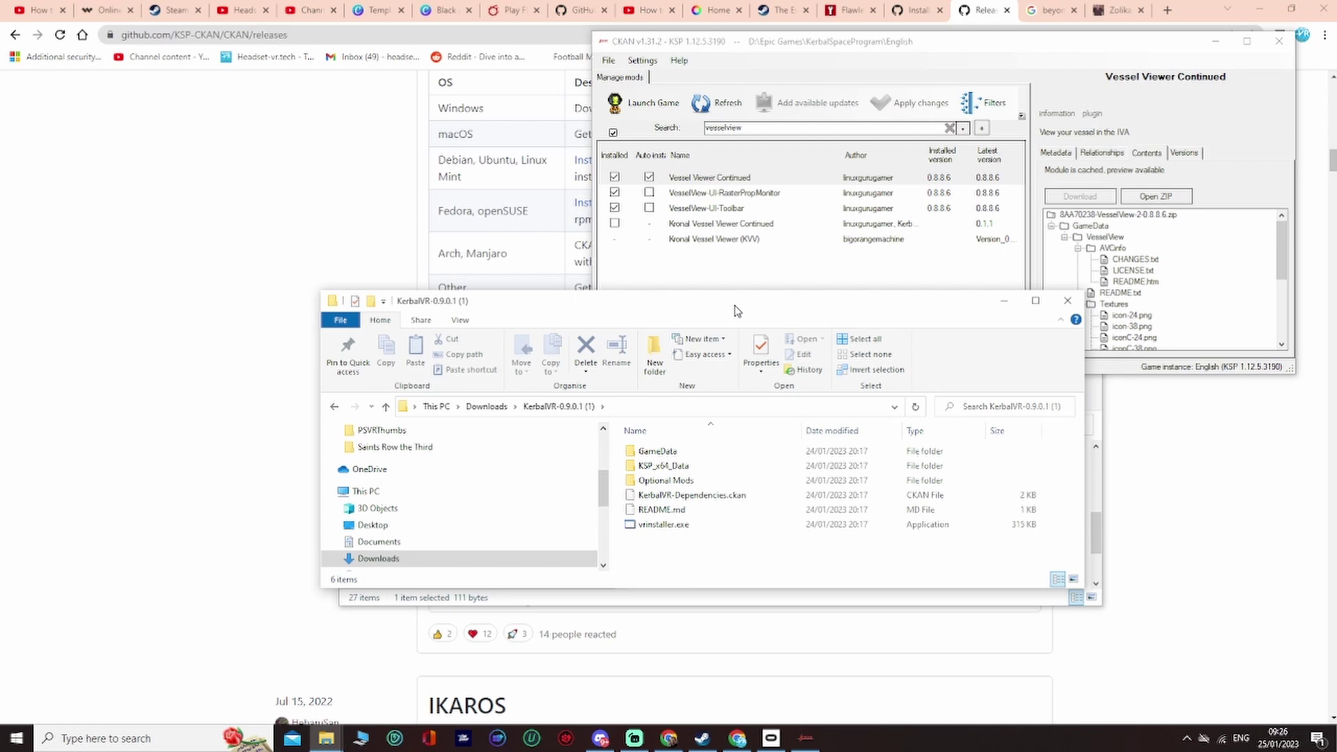
# Arrange the KerbalVR and English folder windows so both are visible.
pyautogui.moveTo(737, 311); pyautogui.dragTo(479, 183)
pyautogui.click(968, 388)
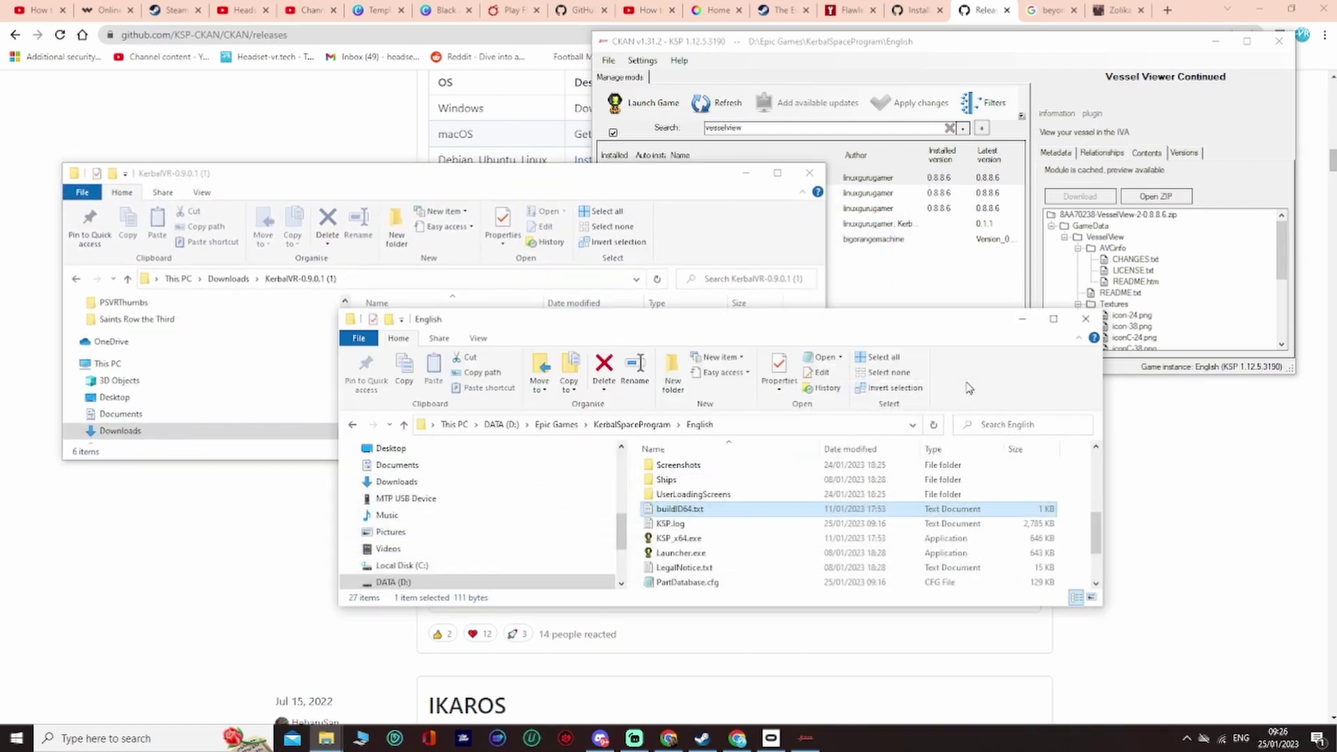
pyautogui.moveTo(777, 326); pyautogui.dragTo(764, 467)
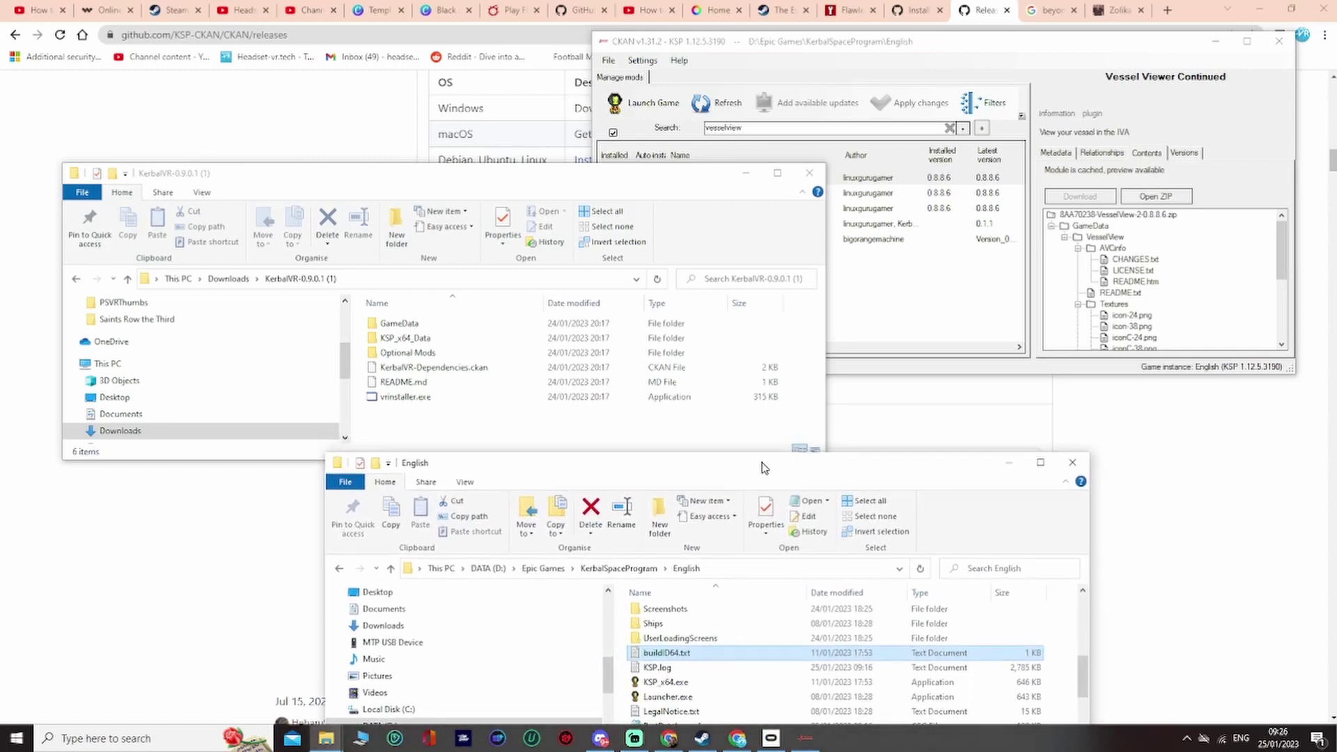
# Select GameData in the KerbalVR download and in the game's English folder, repositioning the window.
pyautogui.click(418, 328)
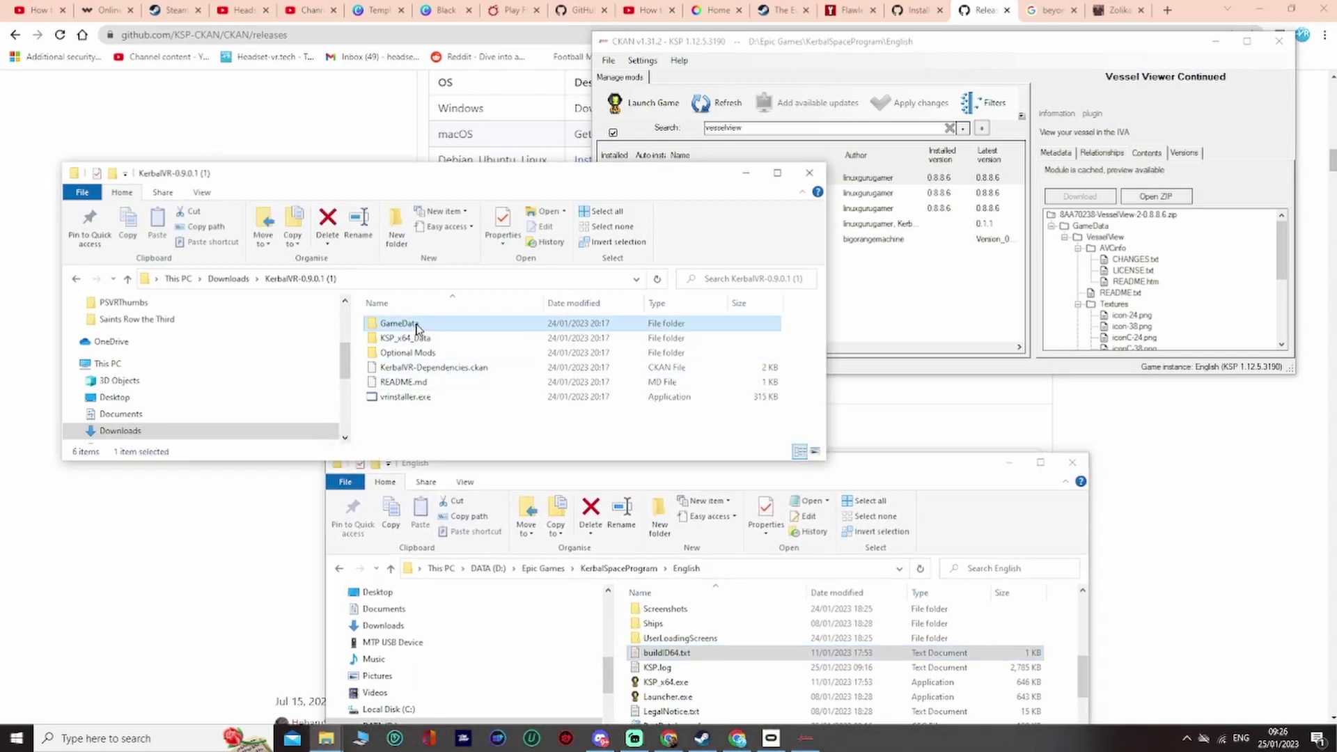
pyautogui.scroll(3, 752, 648)
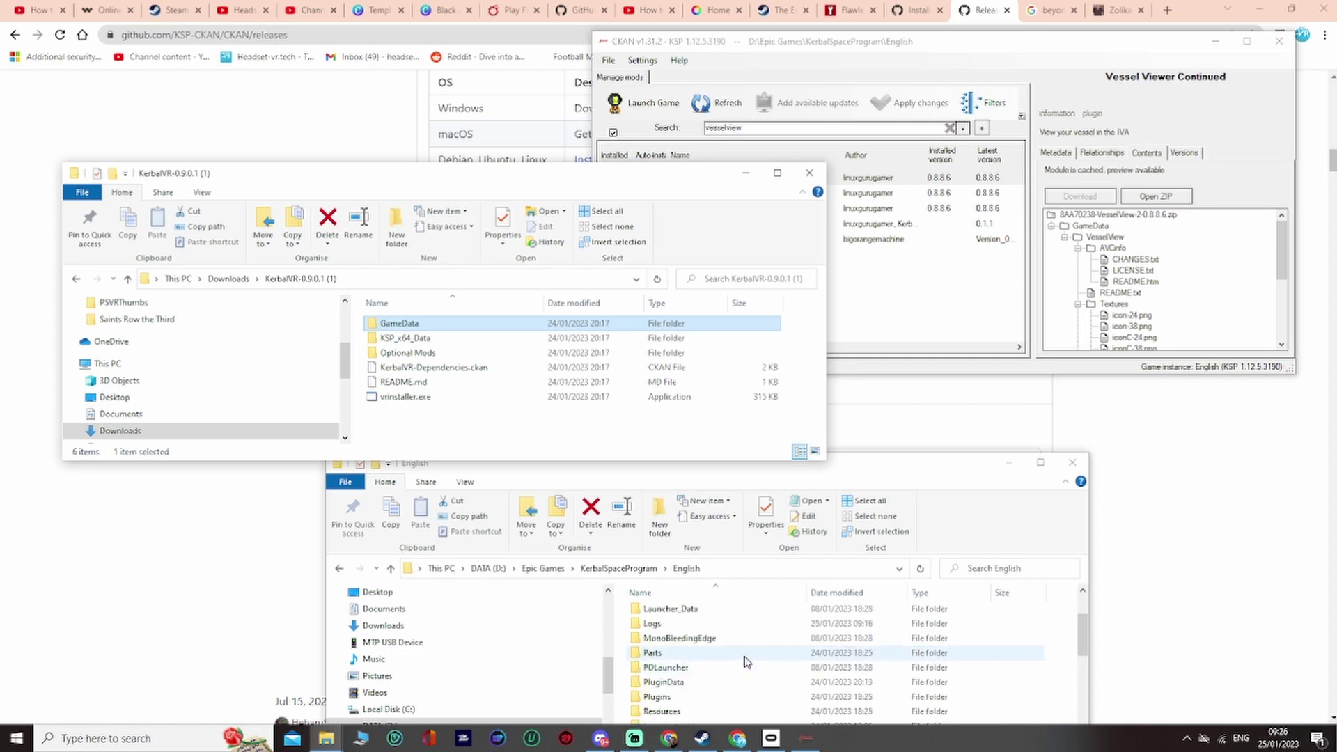
pyautogui.moveTo(767, 465); pyautogui.dragTo(839, 318)
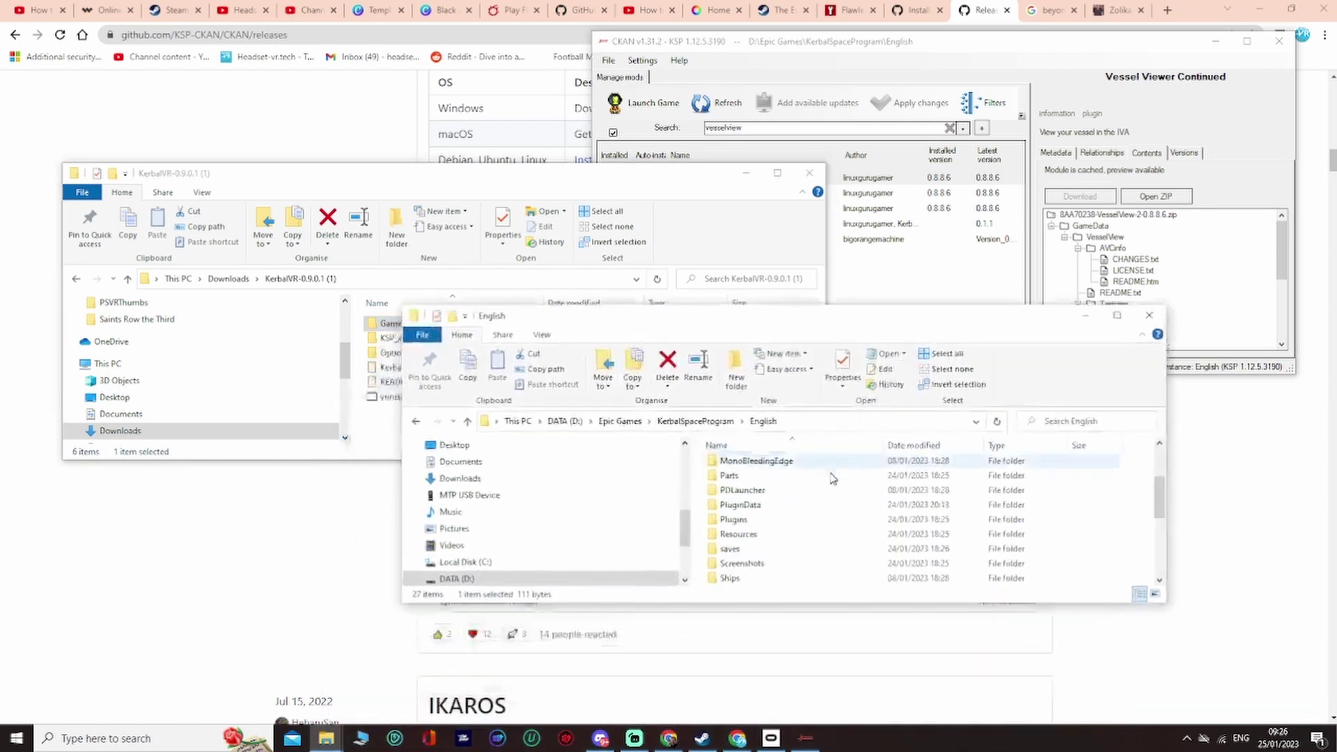
pyautogui.scroll(2, 833, 478)
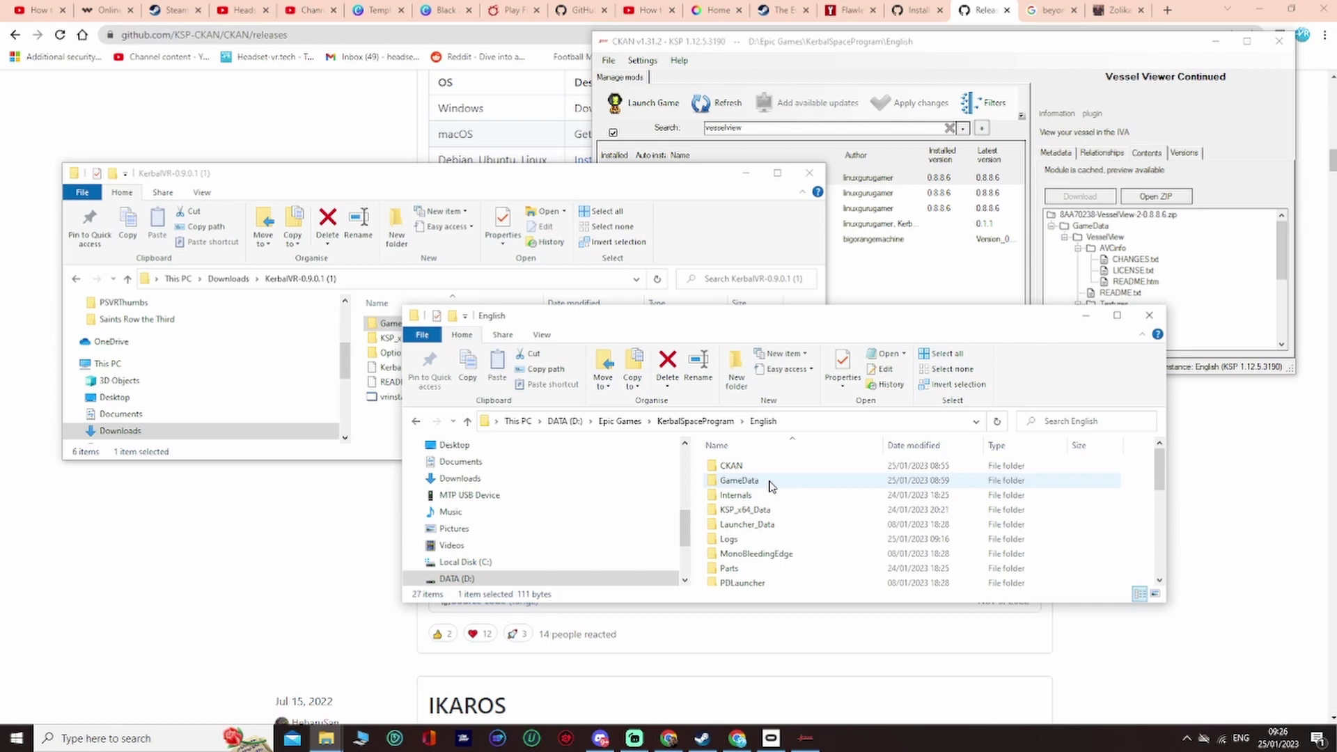
pyautogui.click(771, 486)
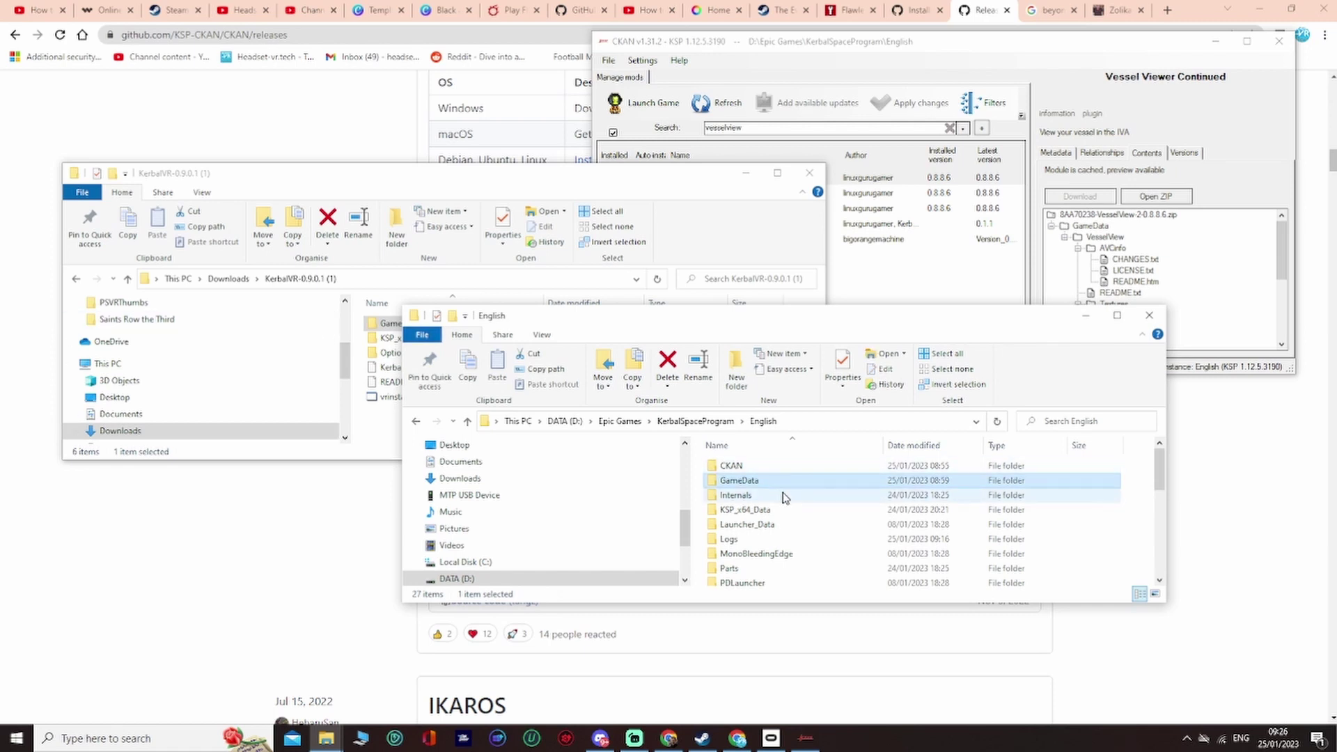
pyautogui.moveTo(834, 325); pyautogui.dragTo(908, 333)
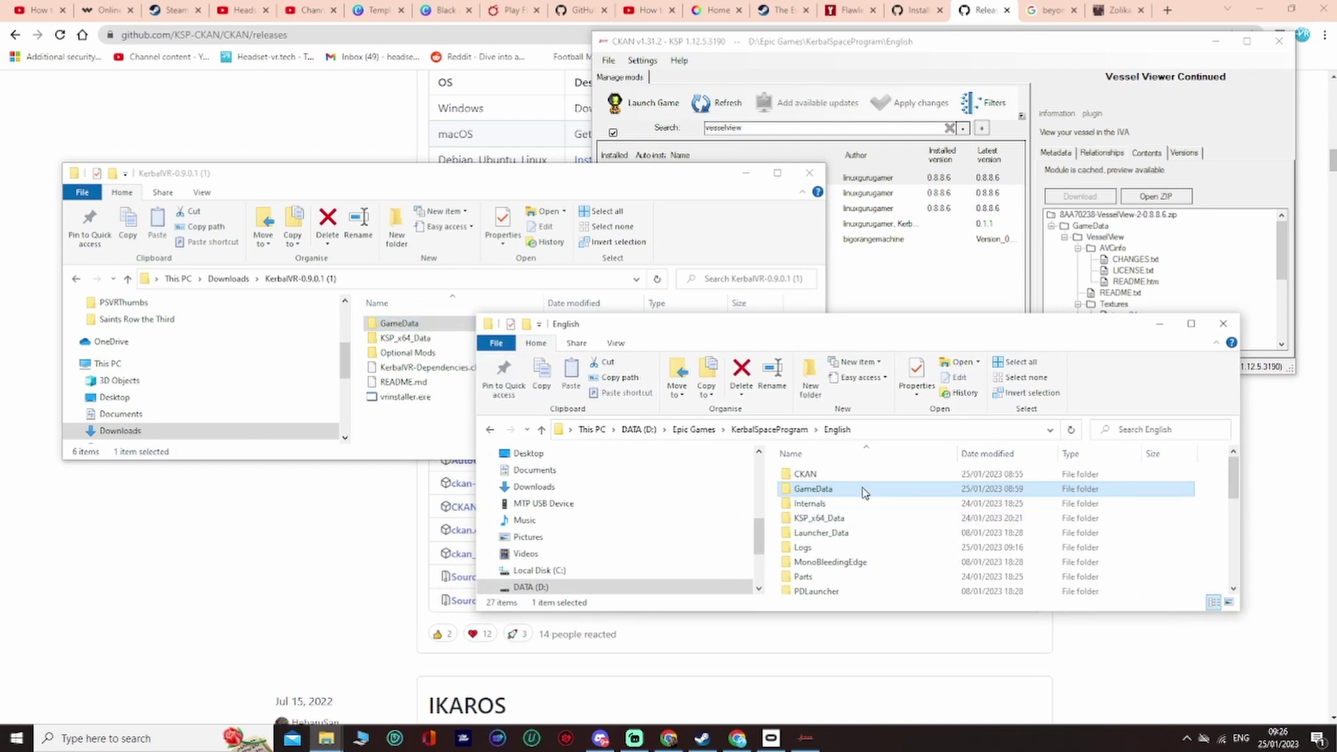
# Inspect the existing KerbalVR folder in the game's GameData, then return to the English folder.
pyautogui.doubleClick(846, 490)
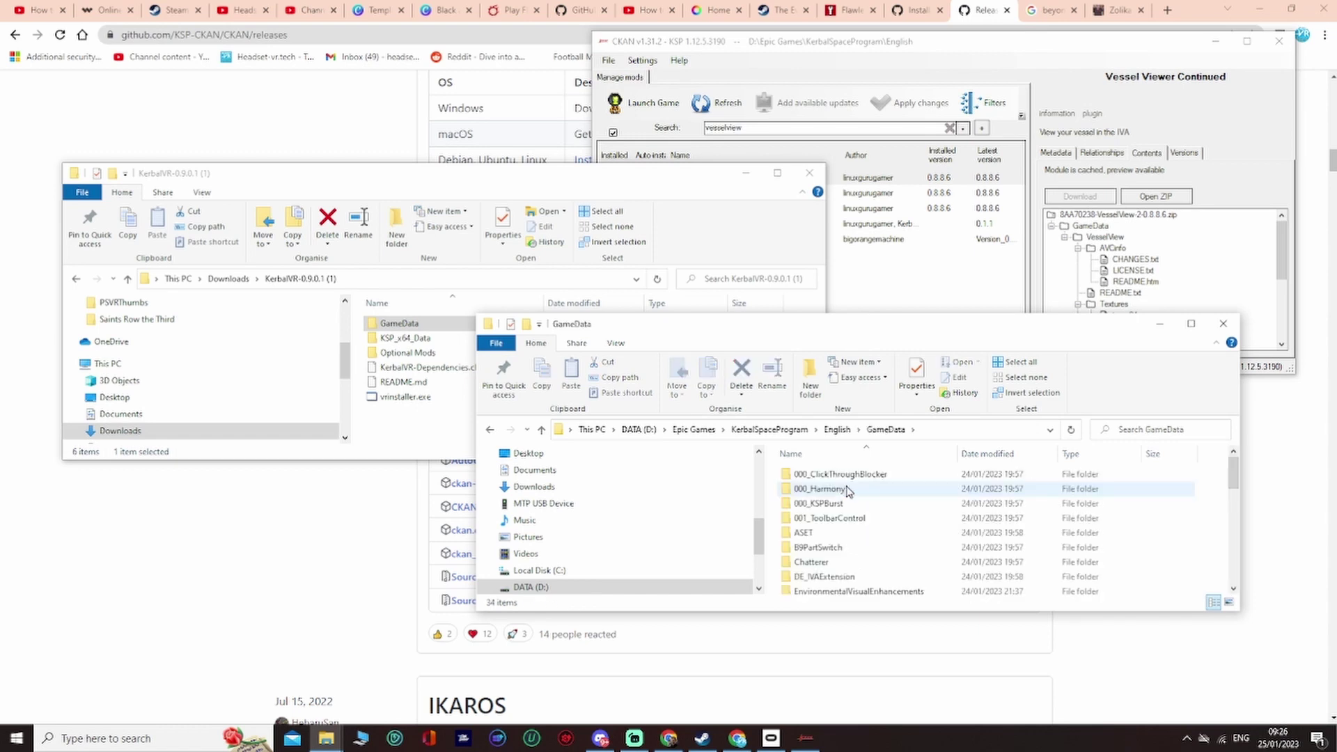
pyautogui.scroll(-7, 846, 490)
pyautogui.scroll(-1, 829, 564)
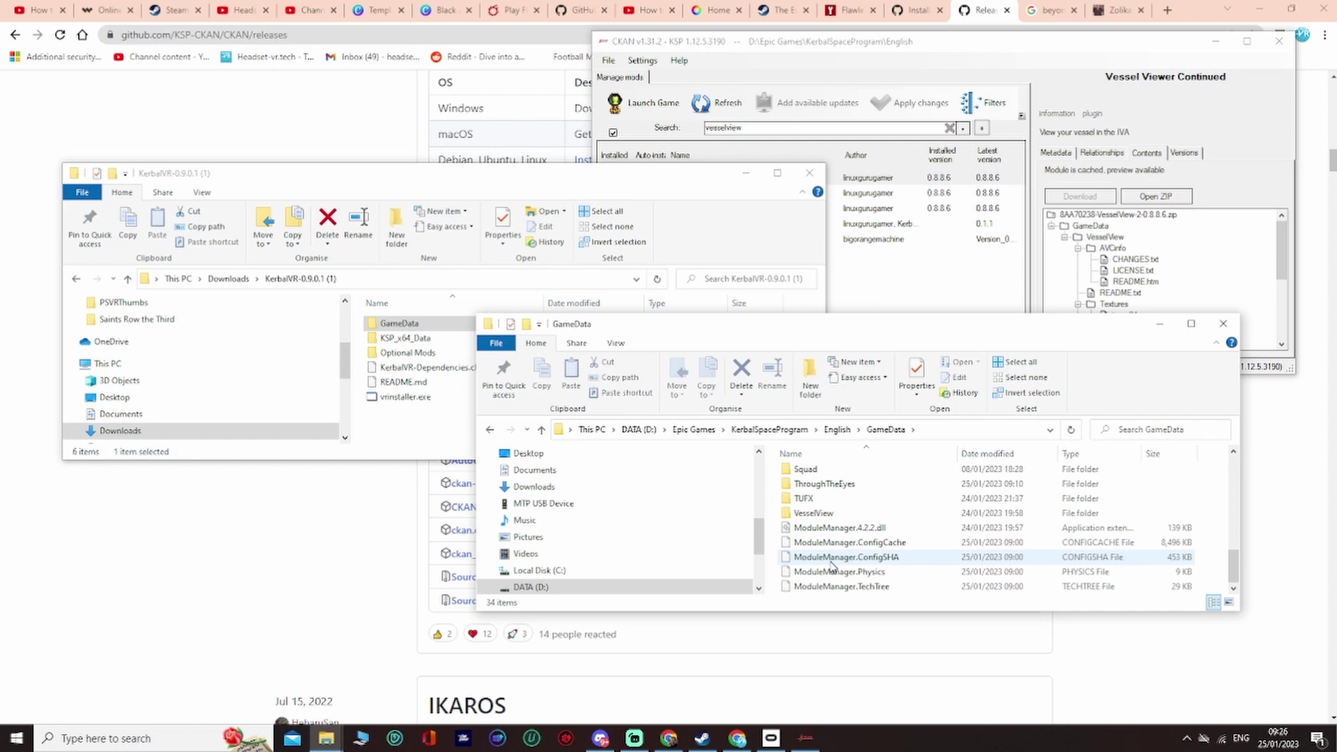
pyautogui.scroll(3, 810, 561)
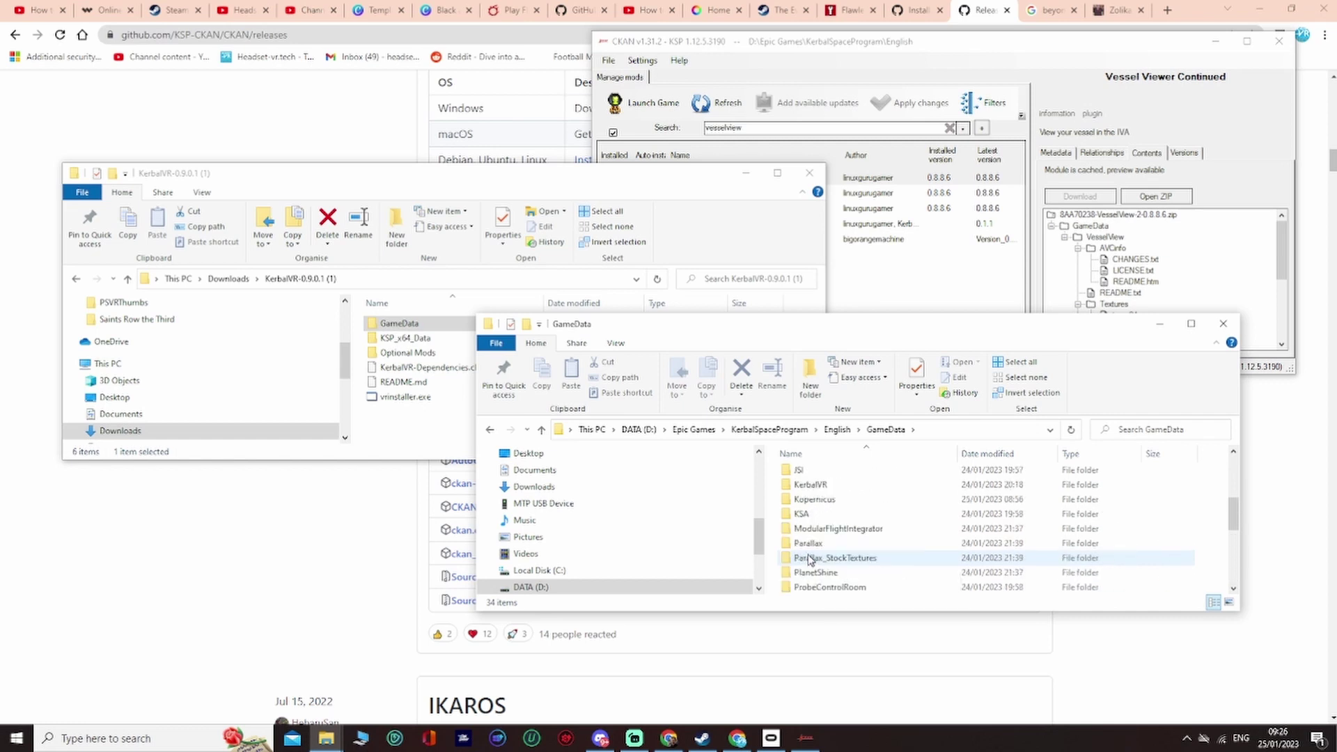
pyautogui.click(826, 488)
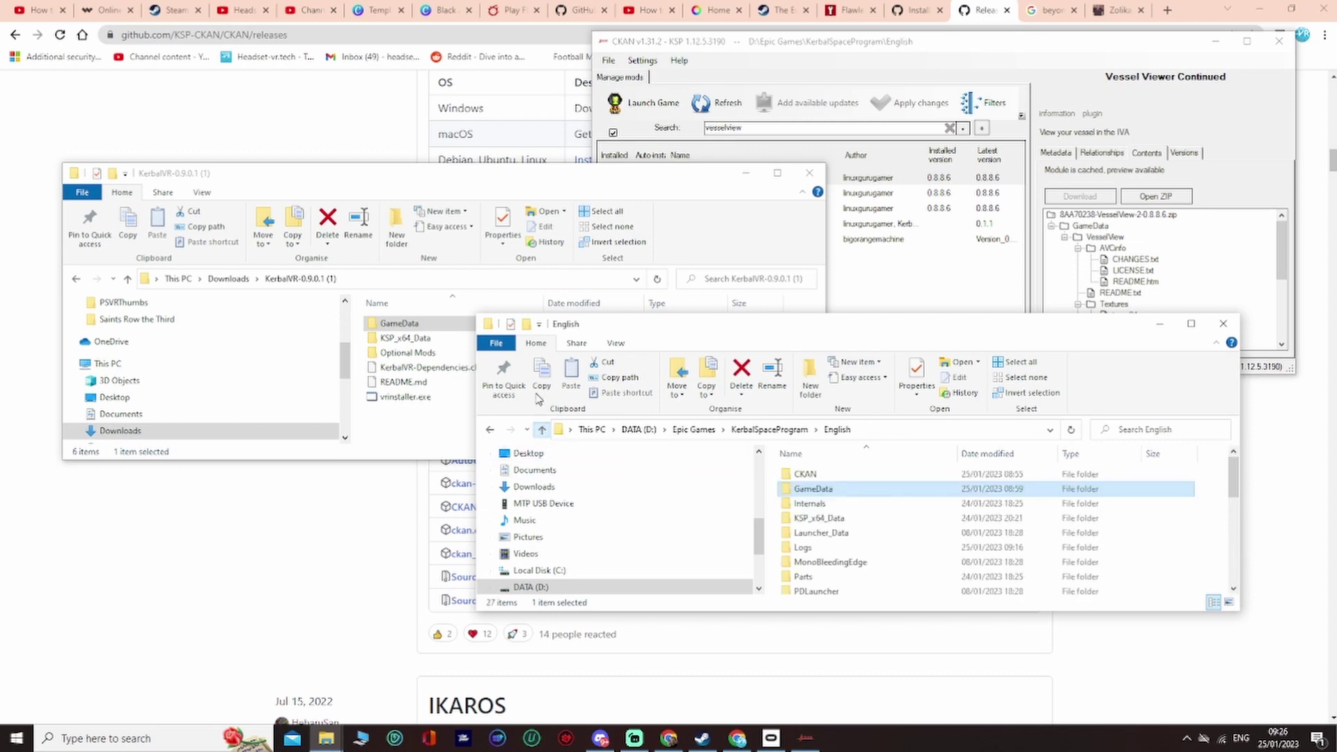
pyautogui.click(542, 430)
# Compare the downloaded KSP_x64_Data folder with the game's own KSP_x64_Data.
pyautogui.click(478, 188)
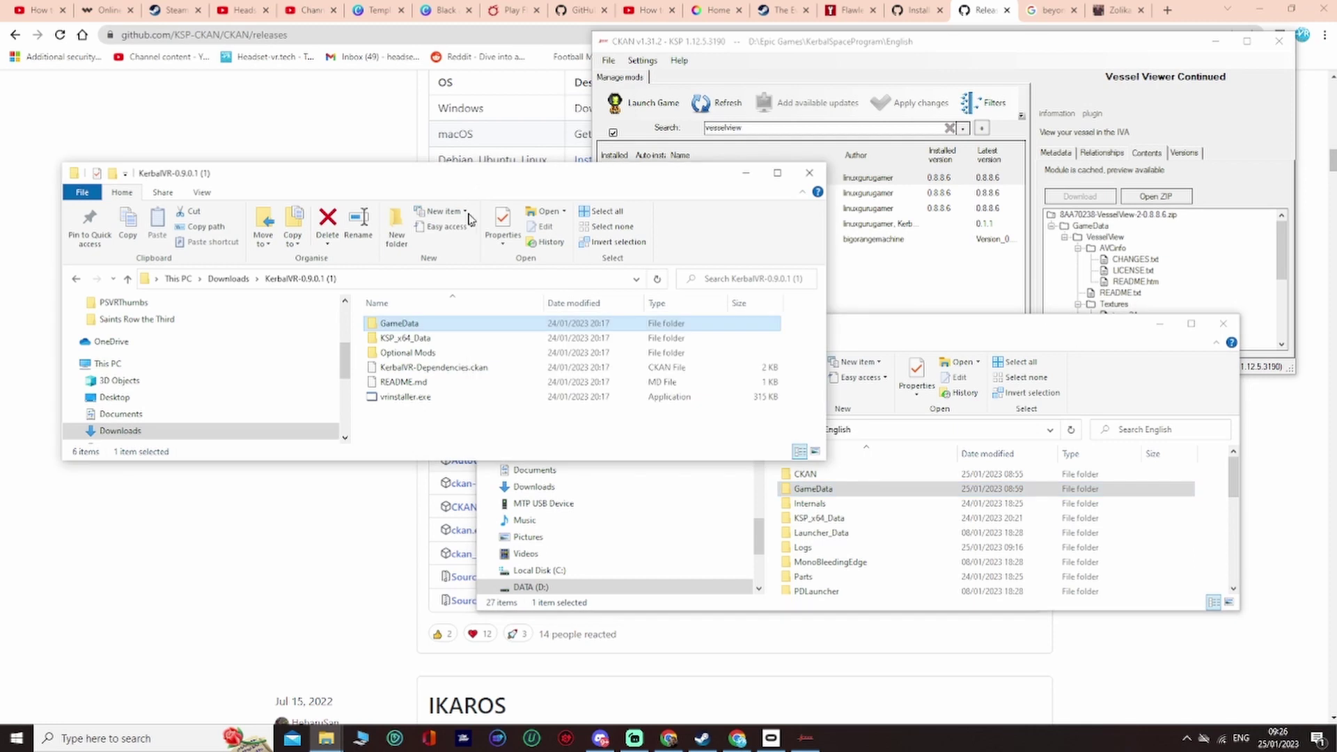
pyautogui.click(422, 340)
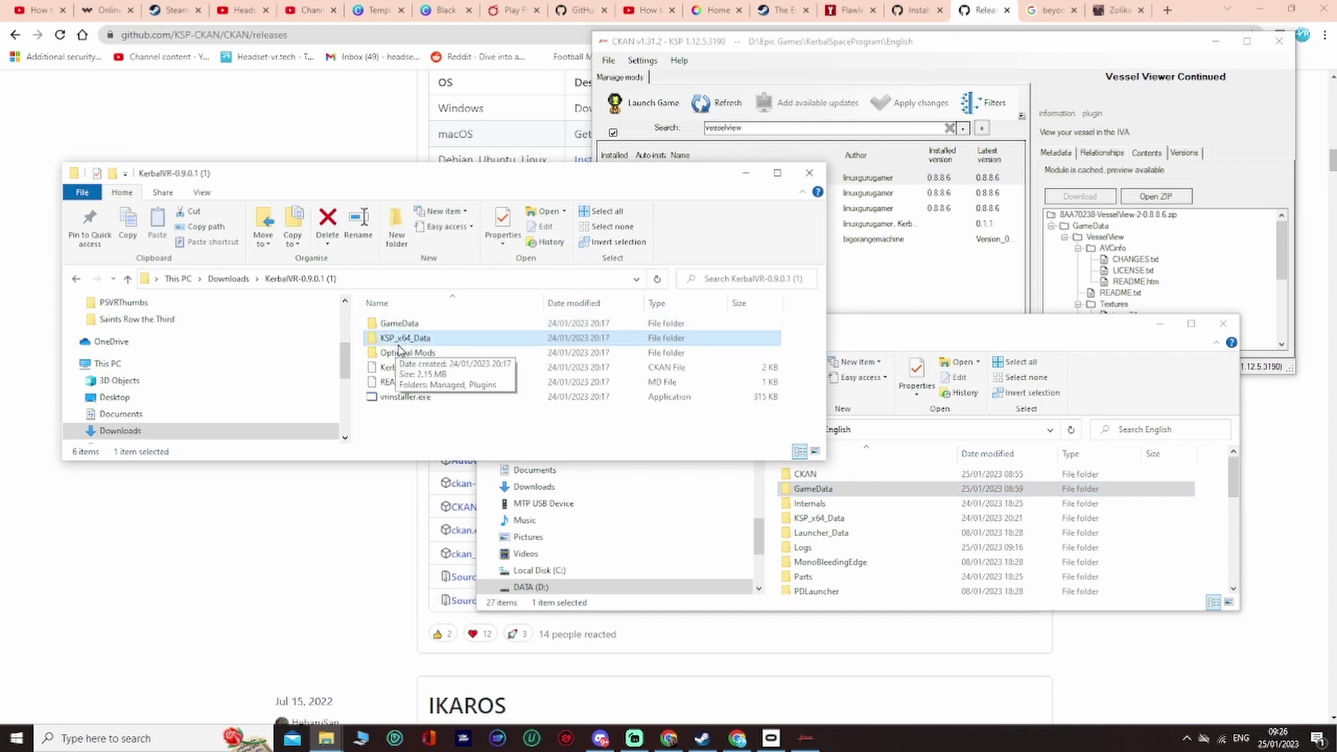
pyautogui.click(838, 522)
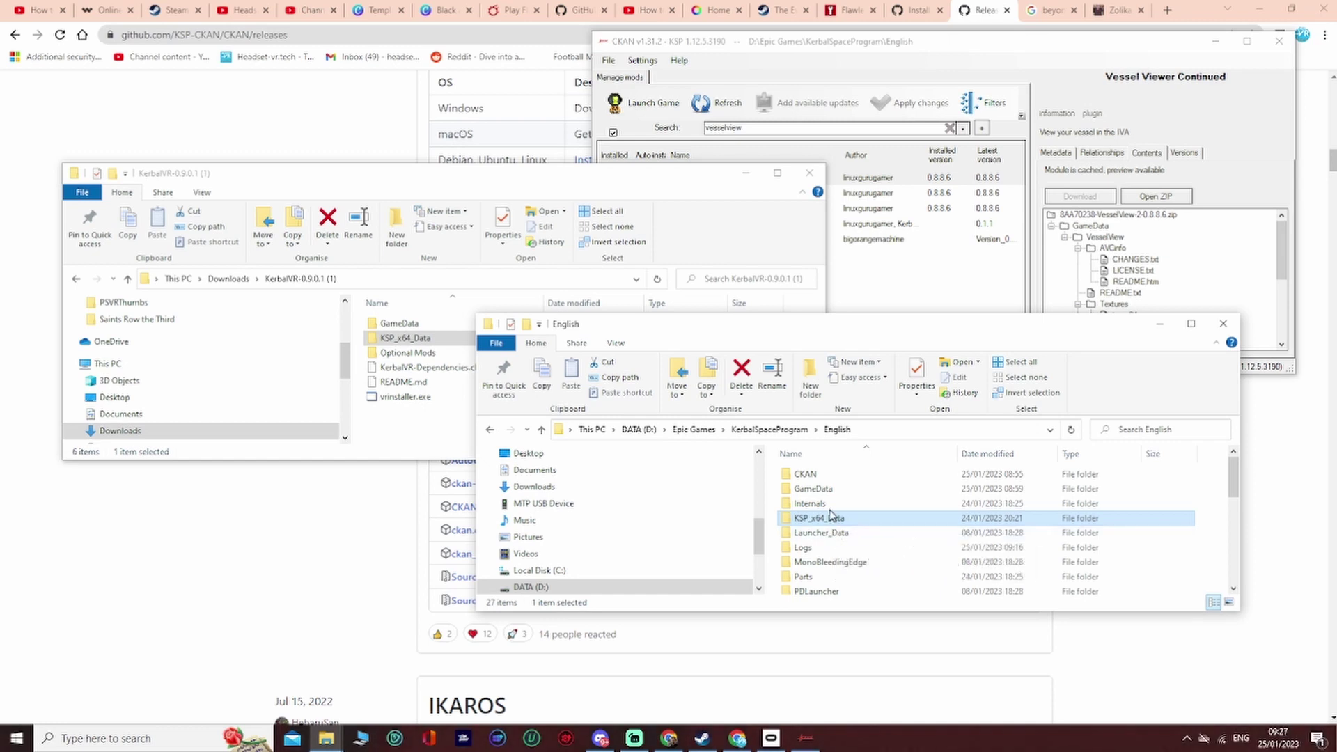
# Check the installed 6.84 MB KerbalVR folder in the game's 34-item GameData.
pyautogui.doubleClick(831, 490)
pyautogui.scroll(-4, 831, 490)
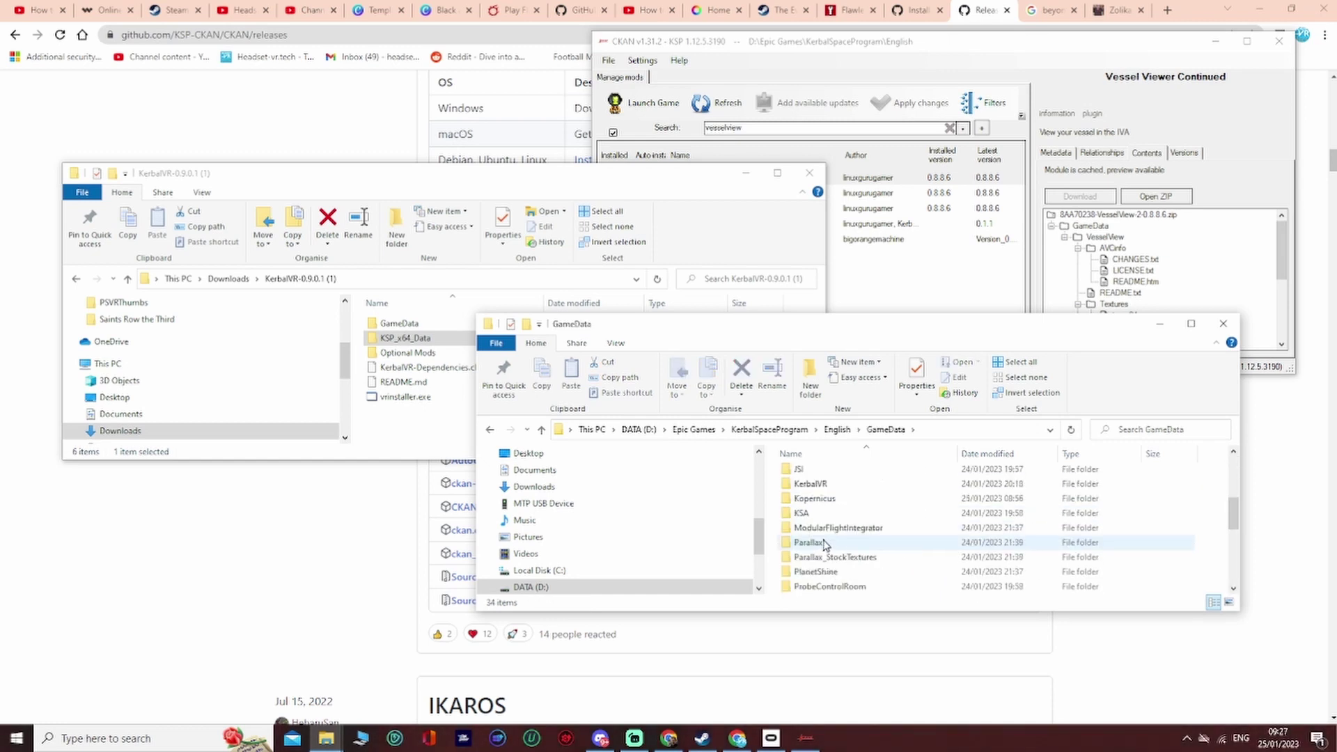
pyautogui.click(830, 486)
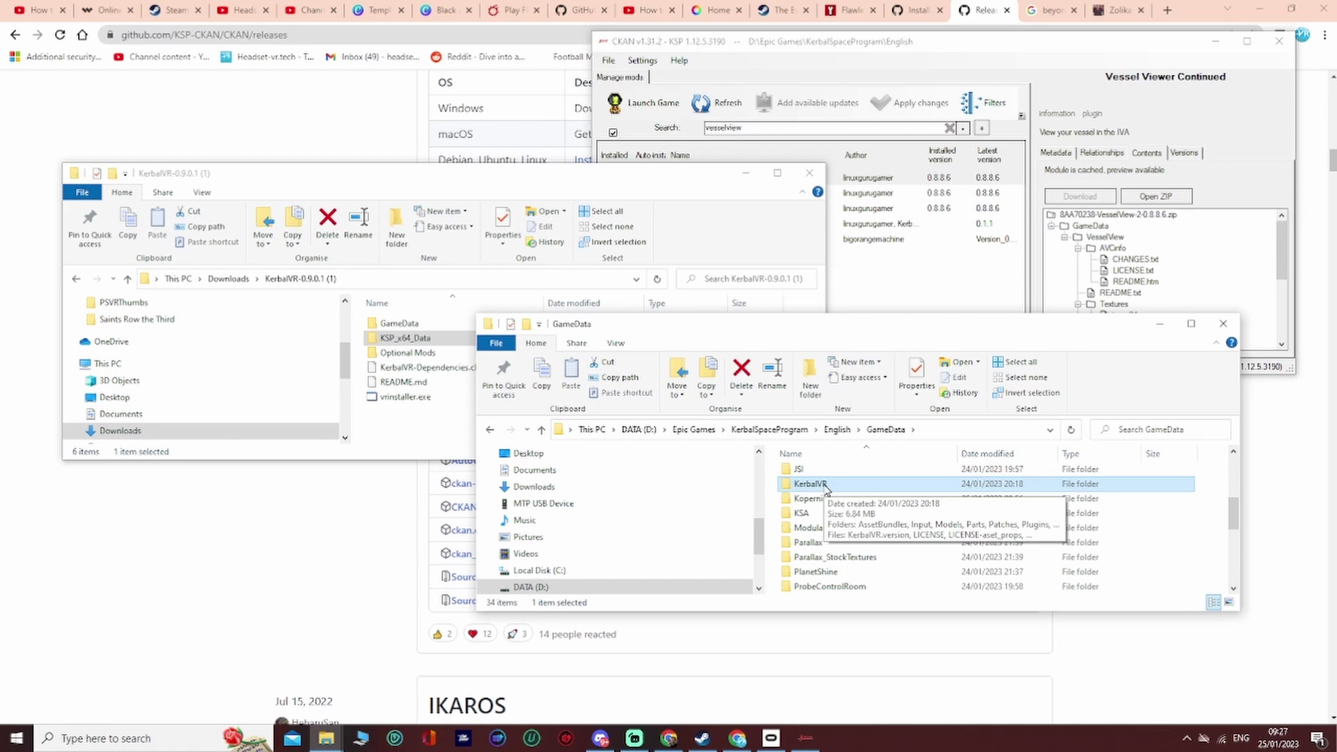
# Select vrinstaller.exe, then minimize the KerbalVR window, the GameData window and CKAN.
pyautogui.click(427, 398)
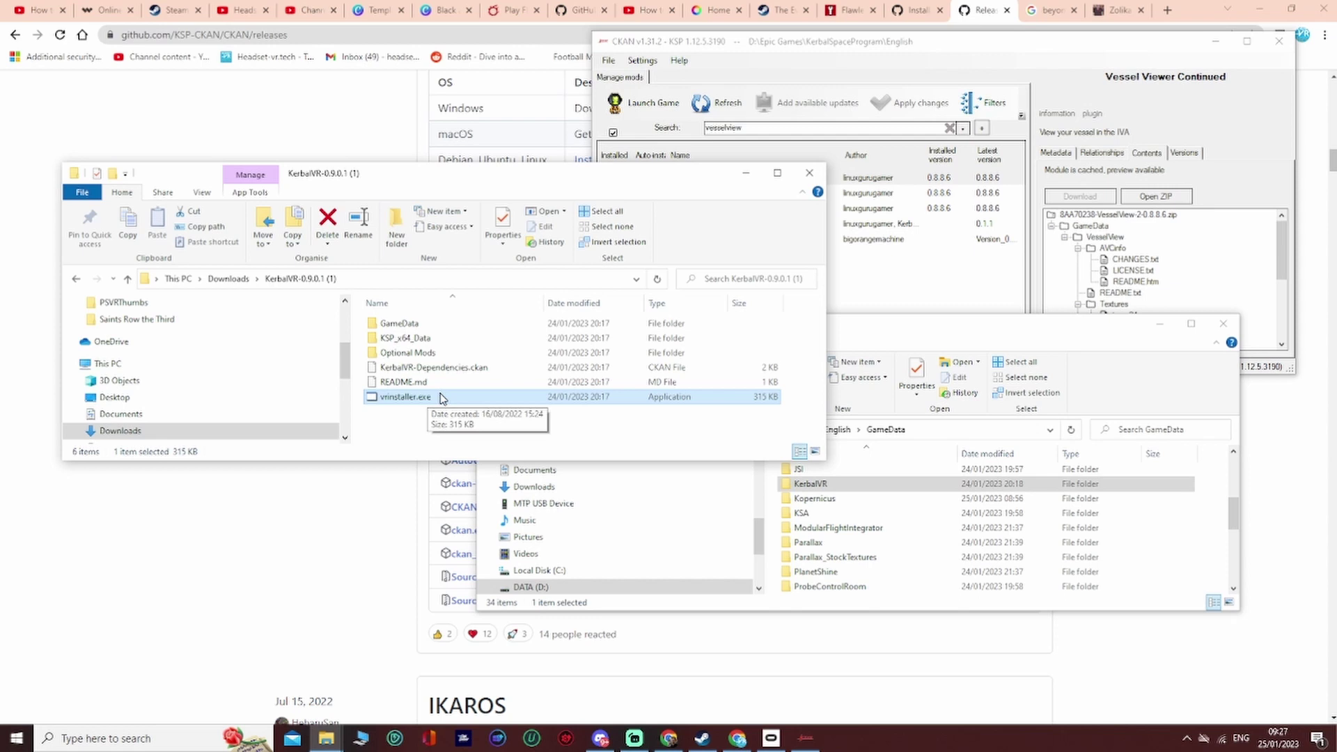
pyautogui.click(744, 176)
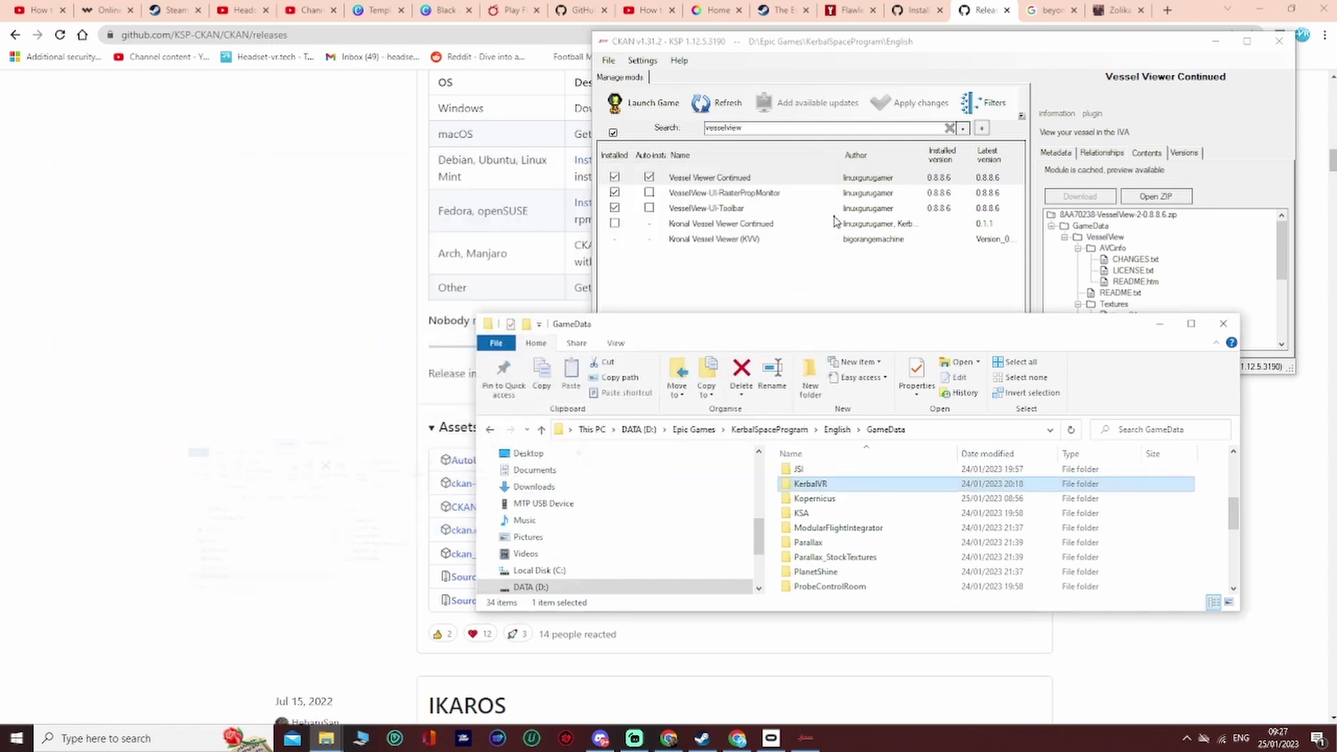
pyautogui.click(1161, 328)
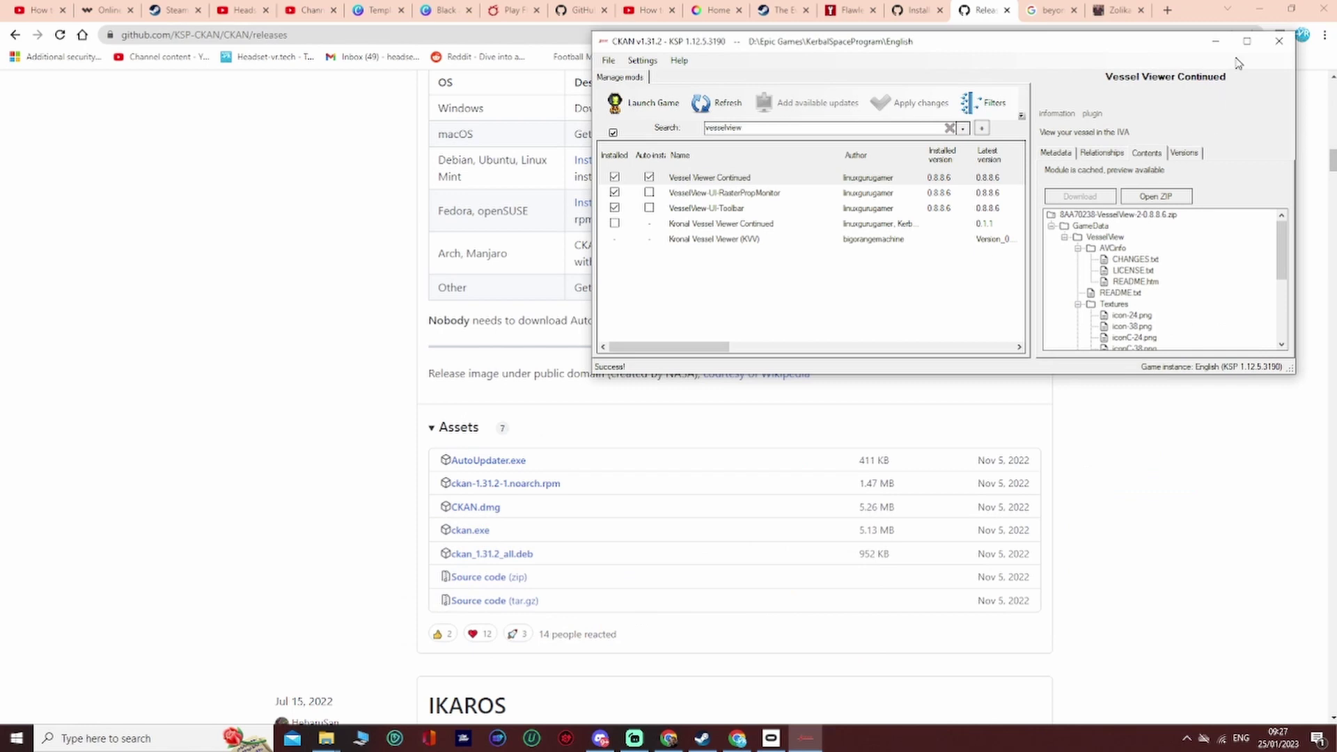
pyautogui.click(1217, 45)
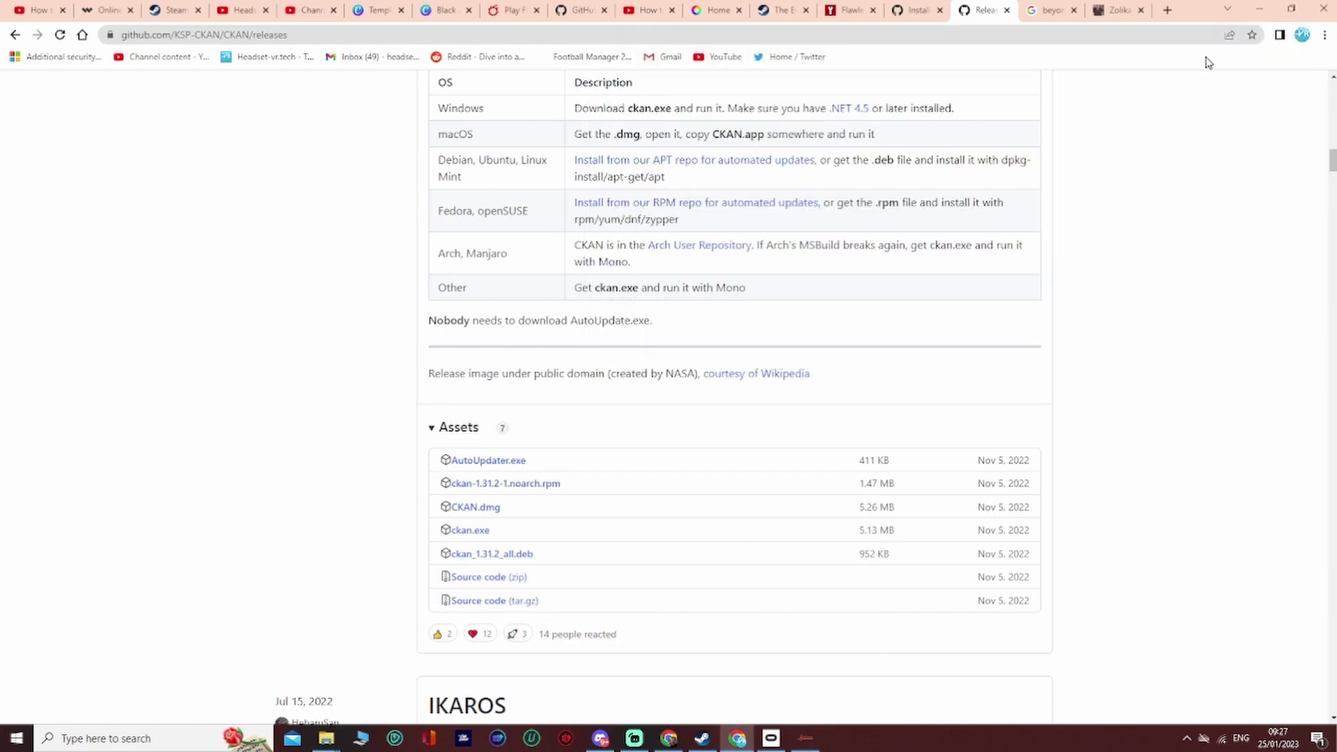
# Minimize Chrome and launch Kerbal Space Program from its desktop shortcut.
pyautogui.click(1259, 9)
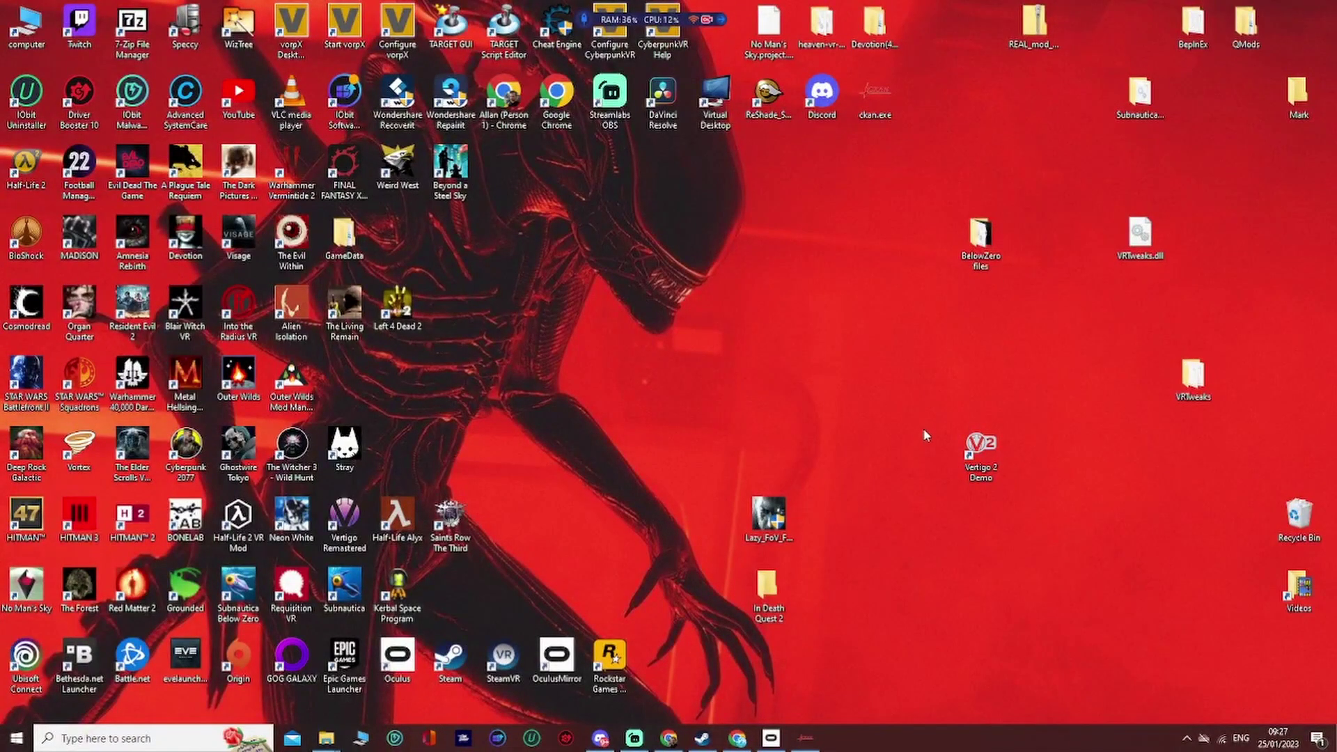
pyautogui.doubleClick(398, 592)
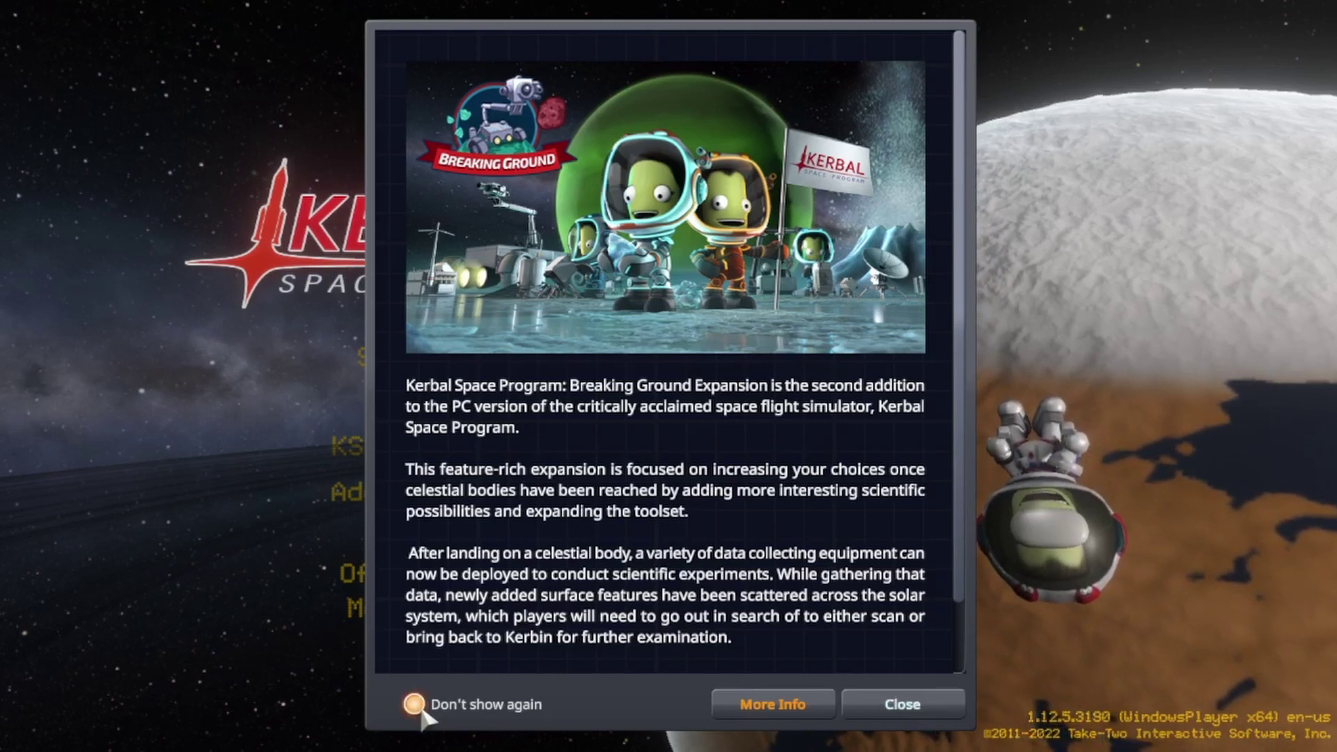
# Tick Don't show again and close both the Breaking Ground and Making History notices.
pyautogui.click(414, 704)
pyautogui.click(896, 706)
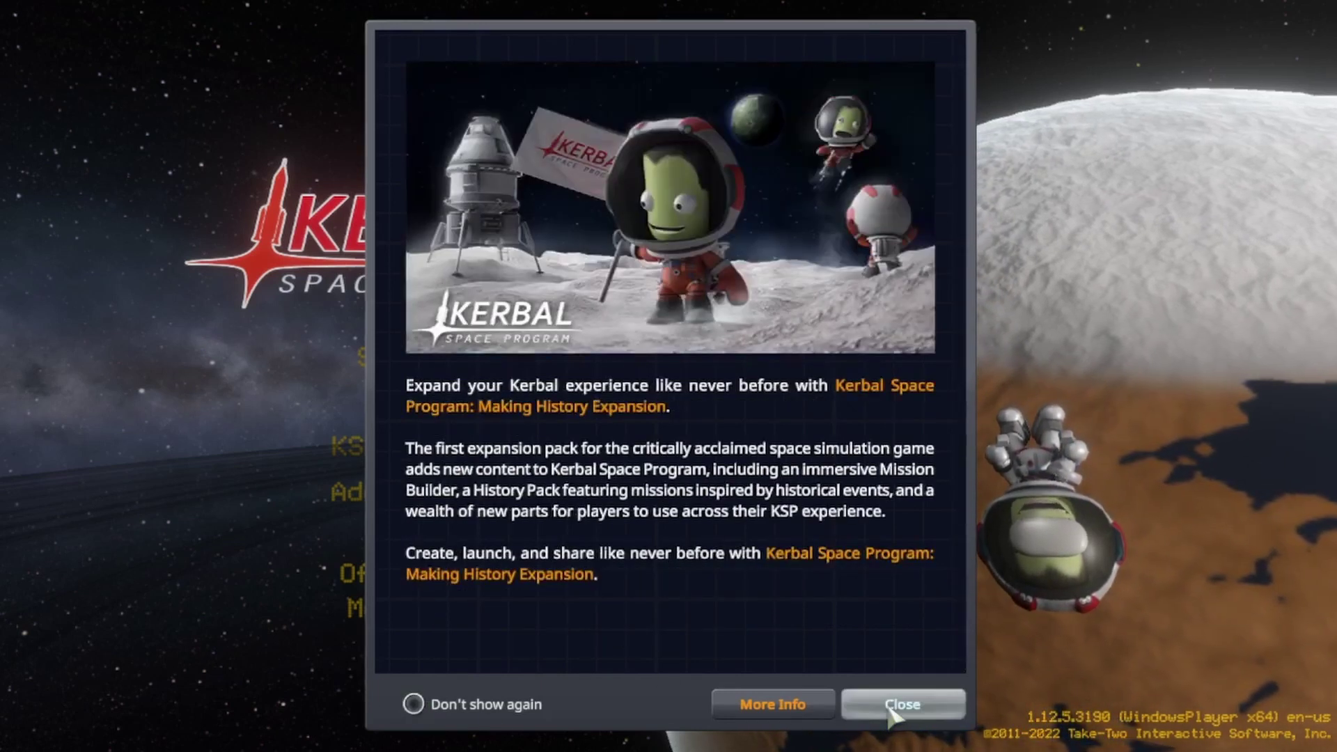
pyautogui.moveTo(896, 708); pyautogui.dragTo(574, 709)
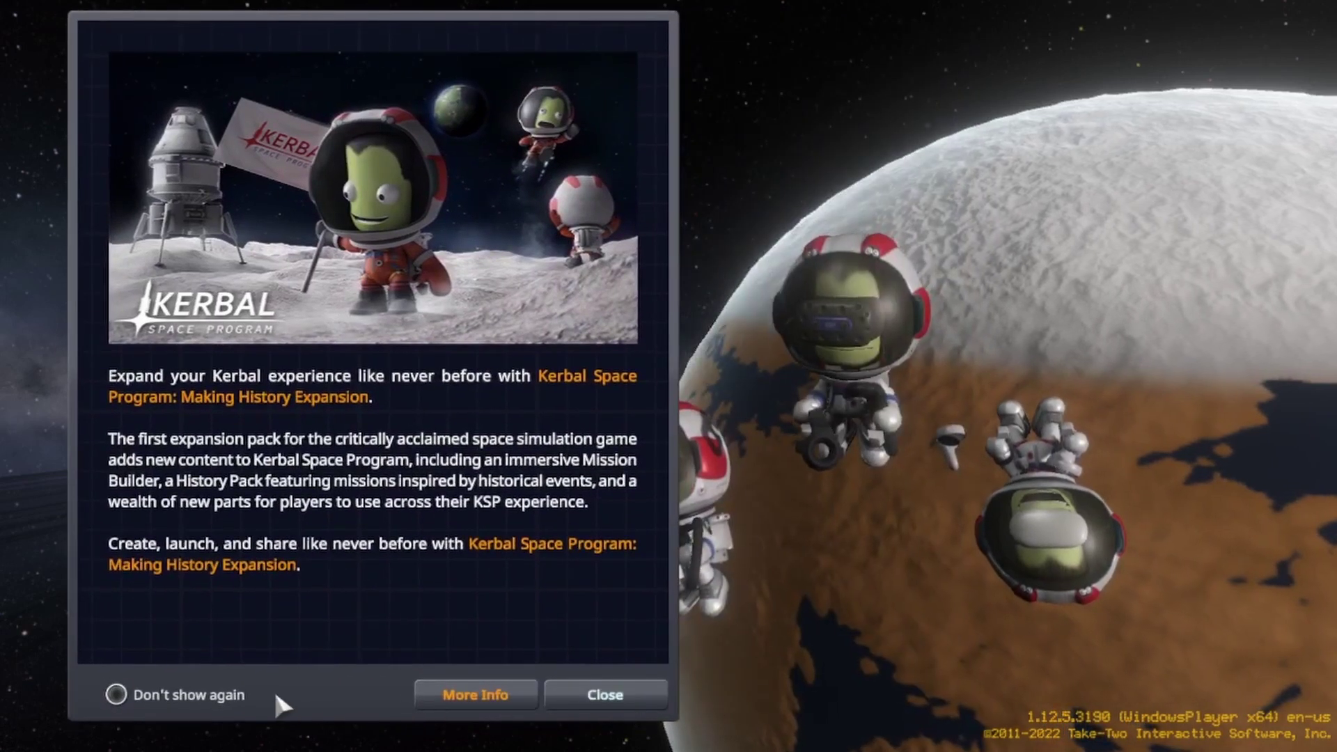
pyautogui.click(116, 694)
pyautogui.click(597, 695)
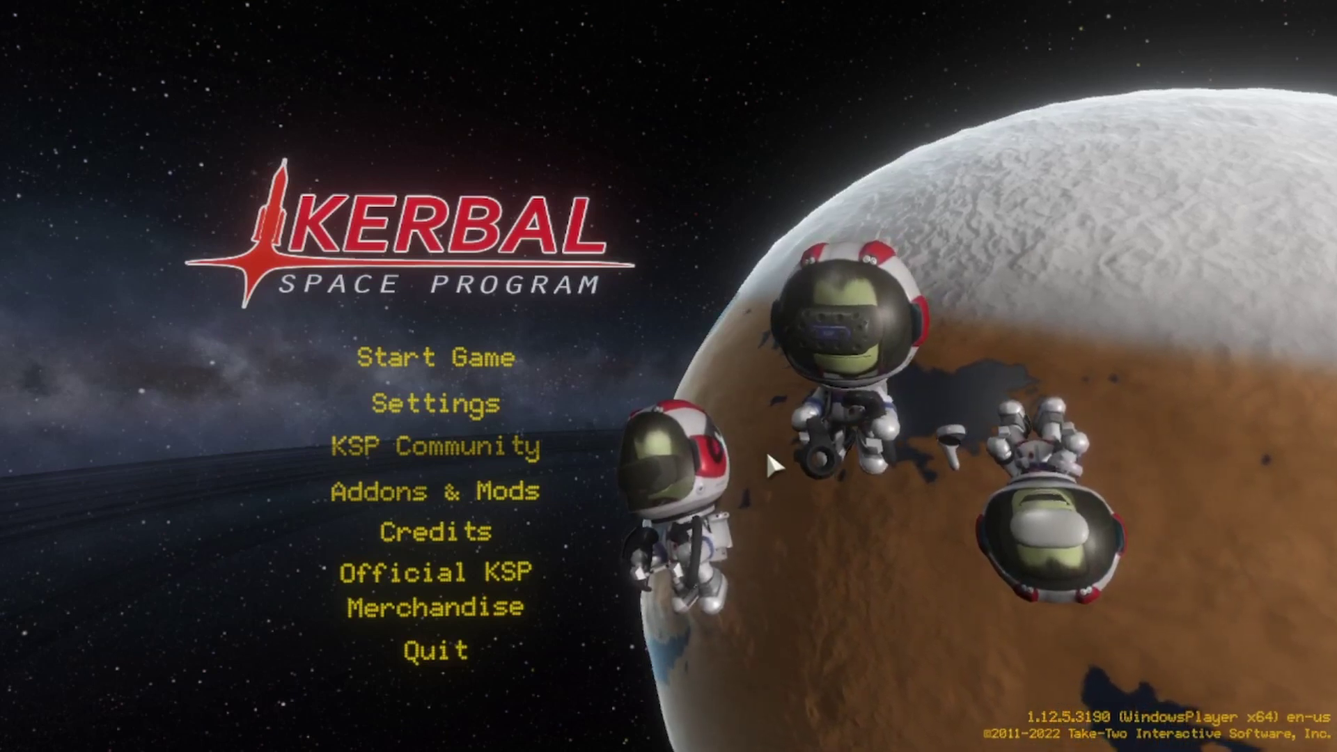
# Start a new Sandbox game, overwriting the existing save named default.
pyautogui.click(463, 362)
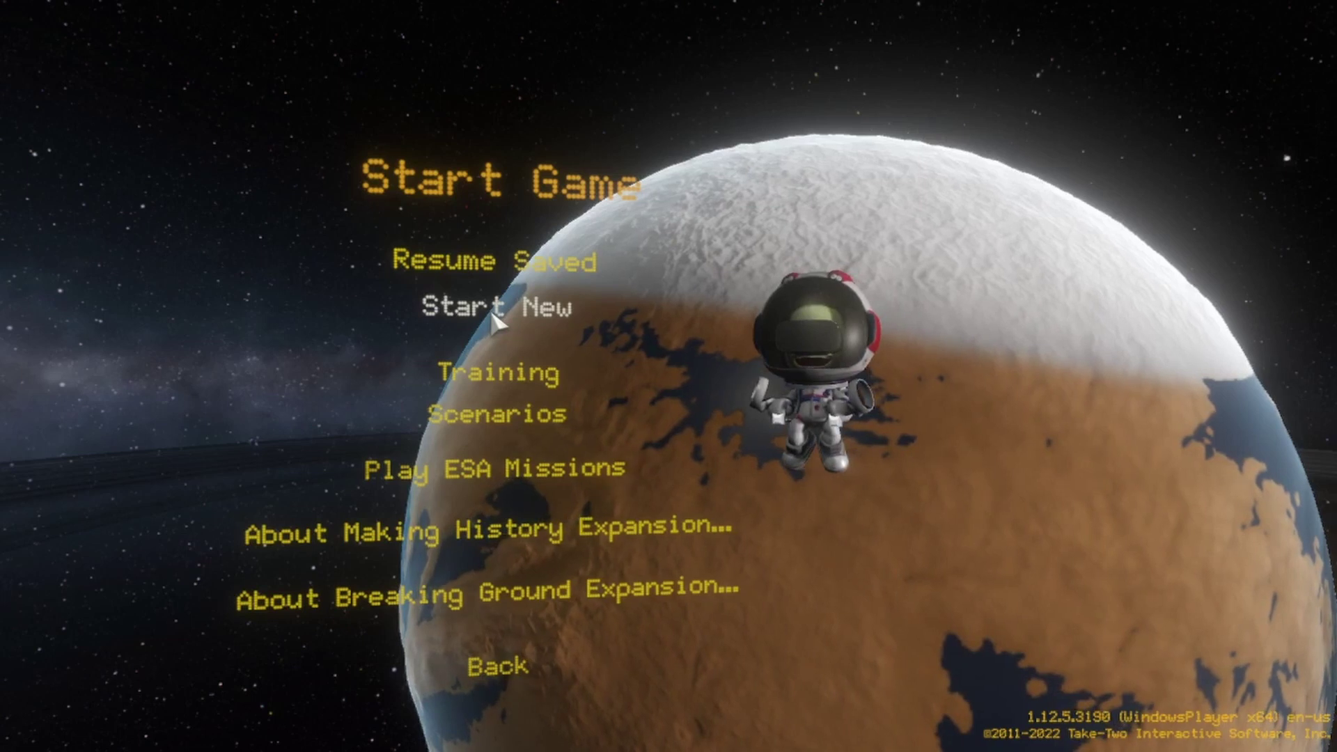
pyautogui.click(493, 322)
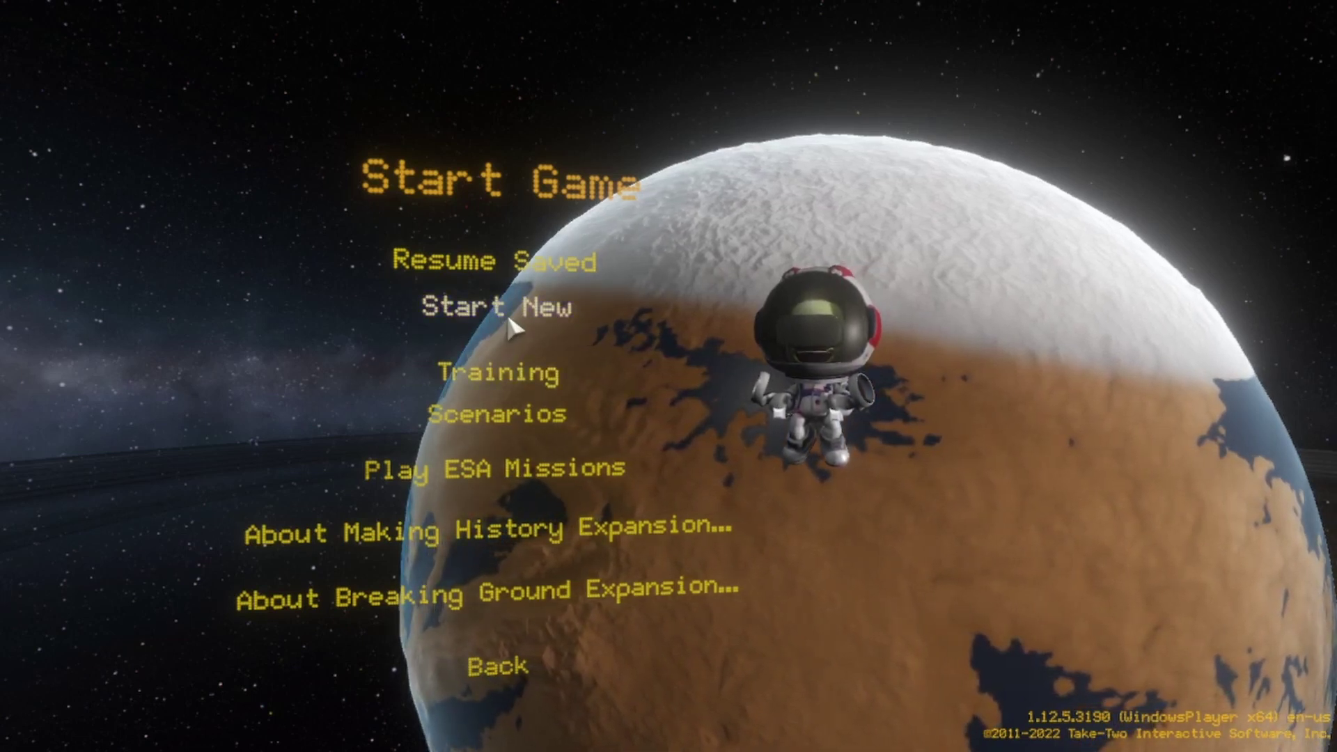
pyautogui.click(511, 304)
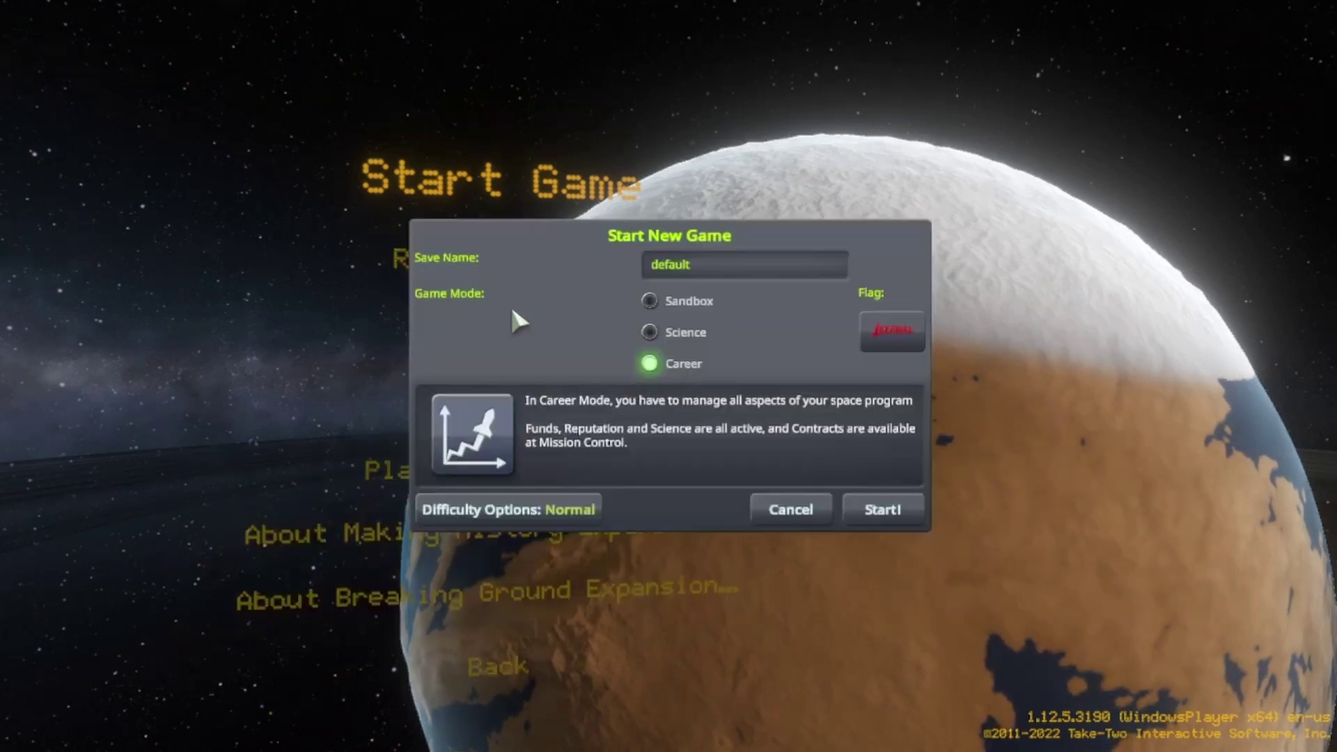
pyautogui.click(650, 301)
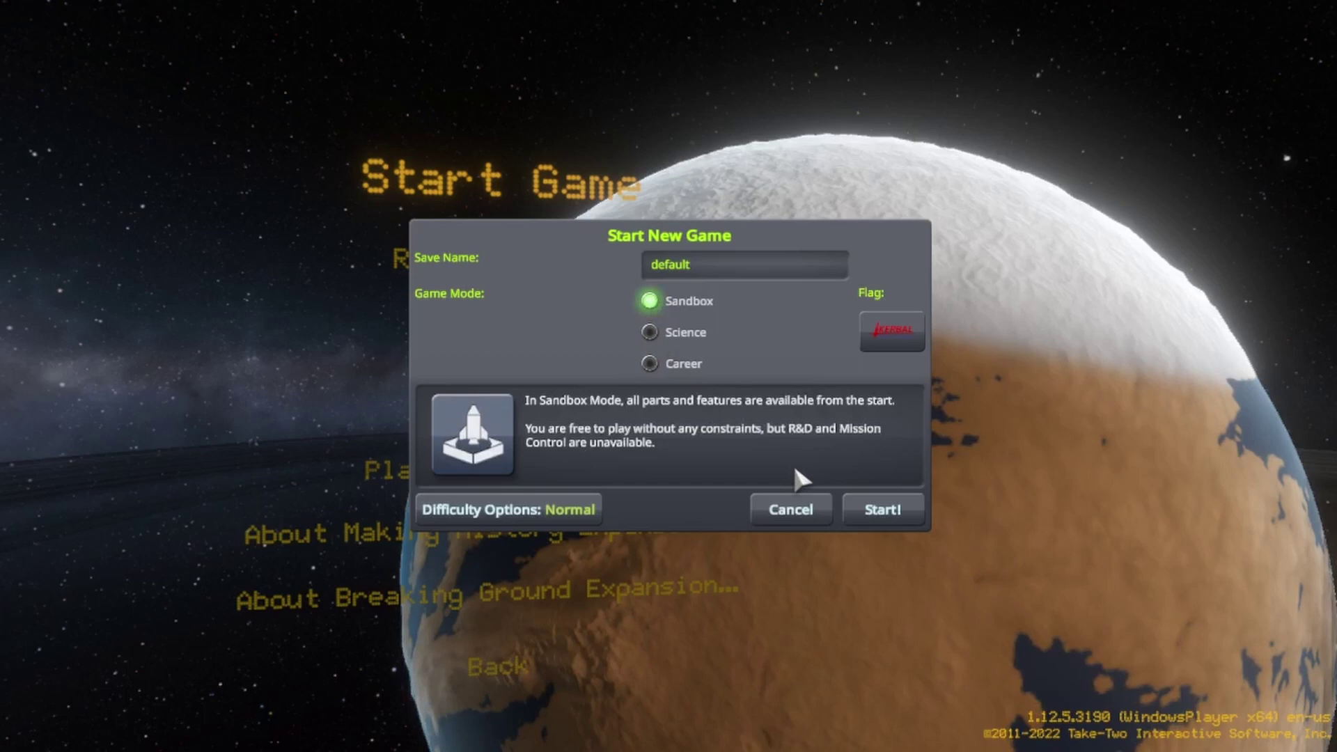
pyautogui.click(870, 510)
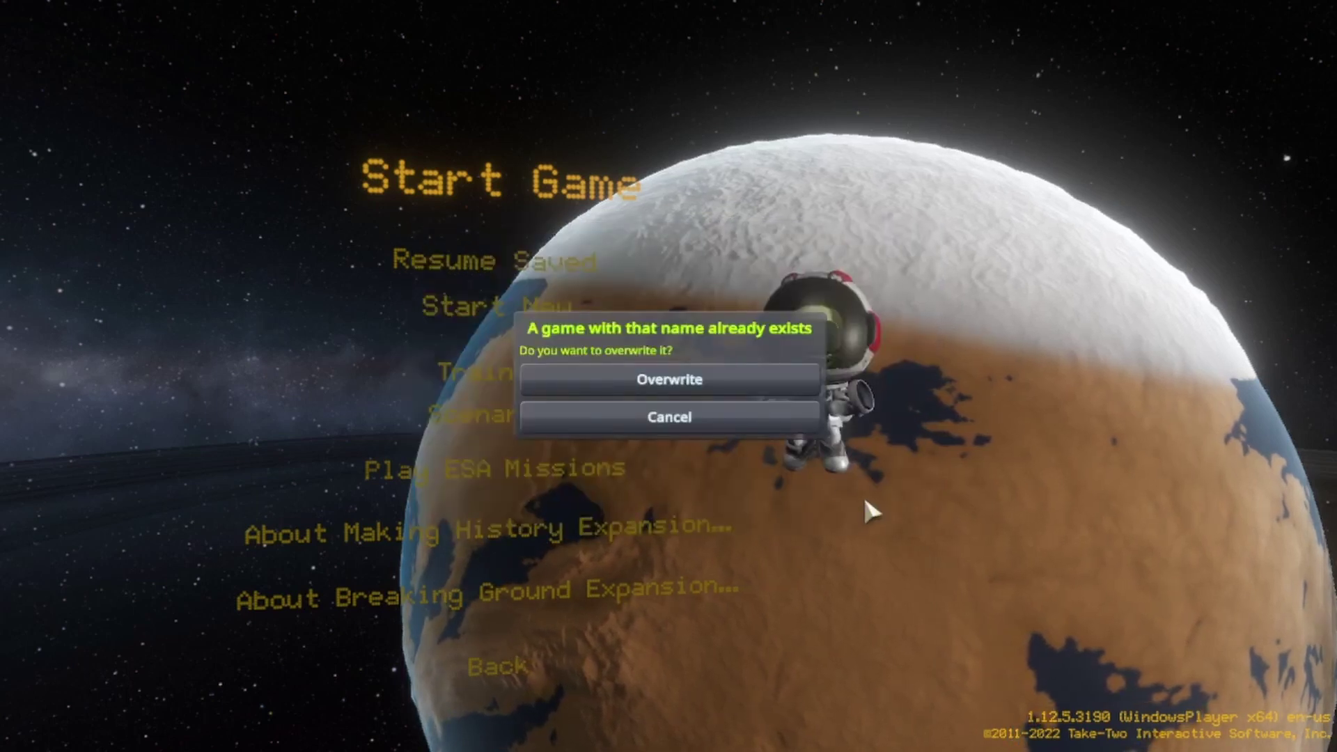
pyautogui.click(652, 380)
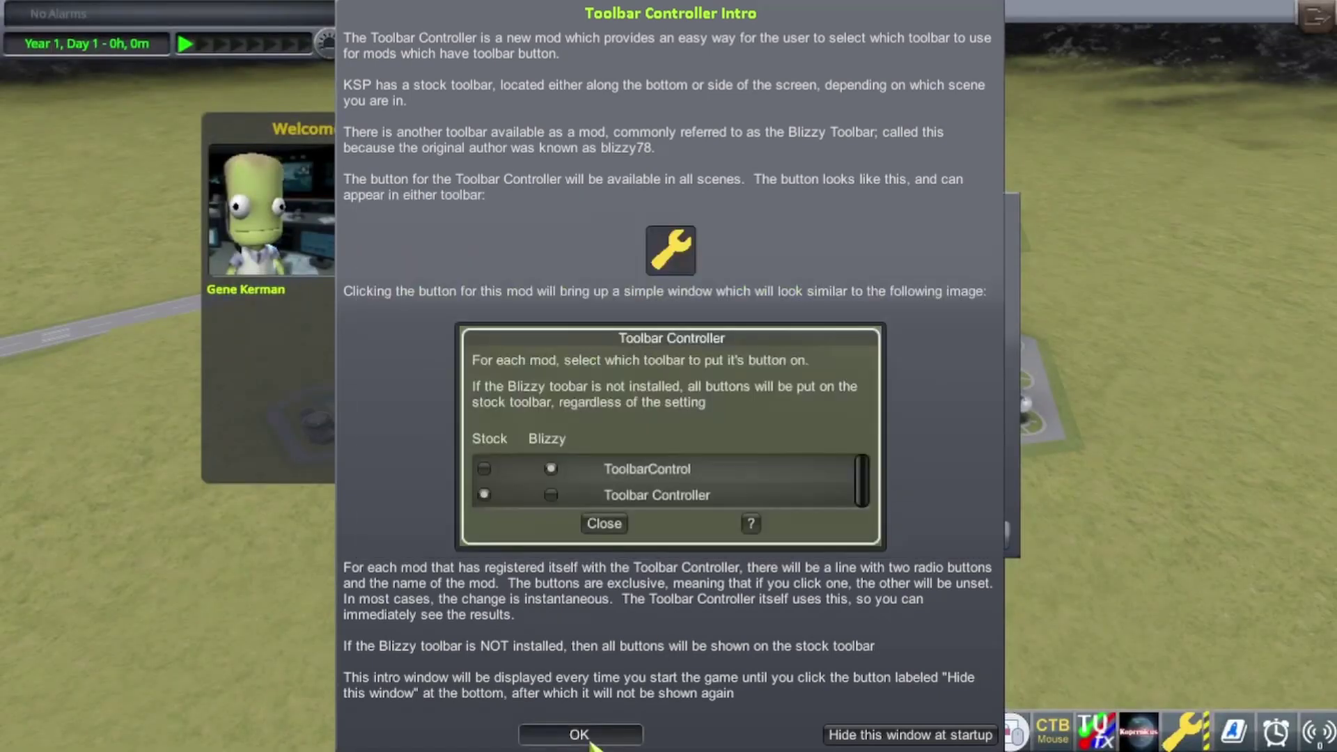
# Dismiss the Toolbar Controller intro and accept Focus-Follows-Mouse for Click Through Blocker.
pyautogui.click(587, 737)
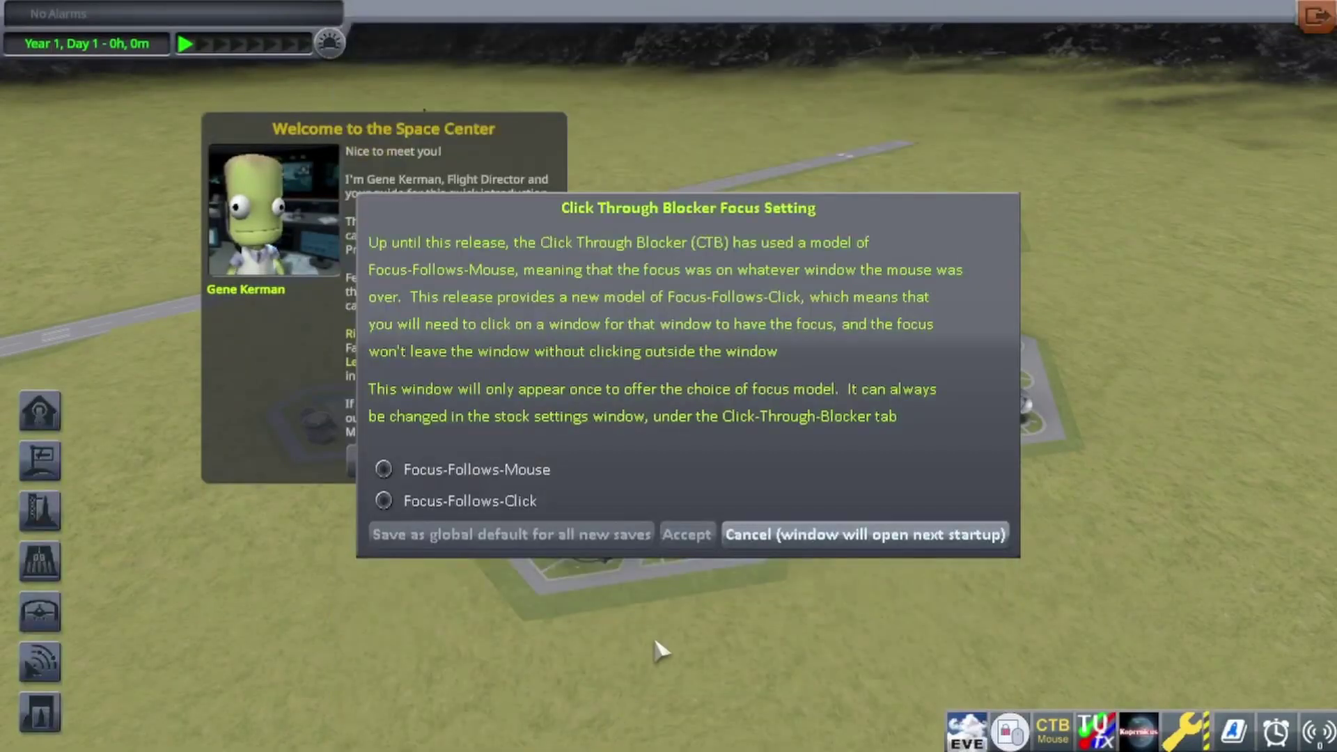
pyautogui.click(387, 472)
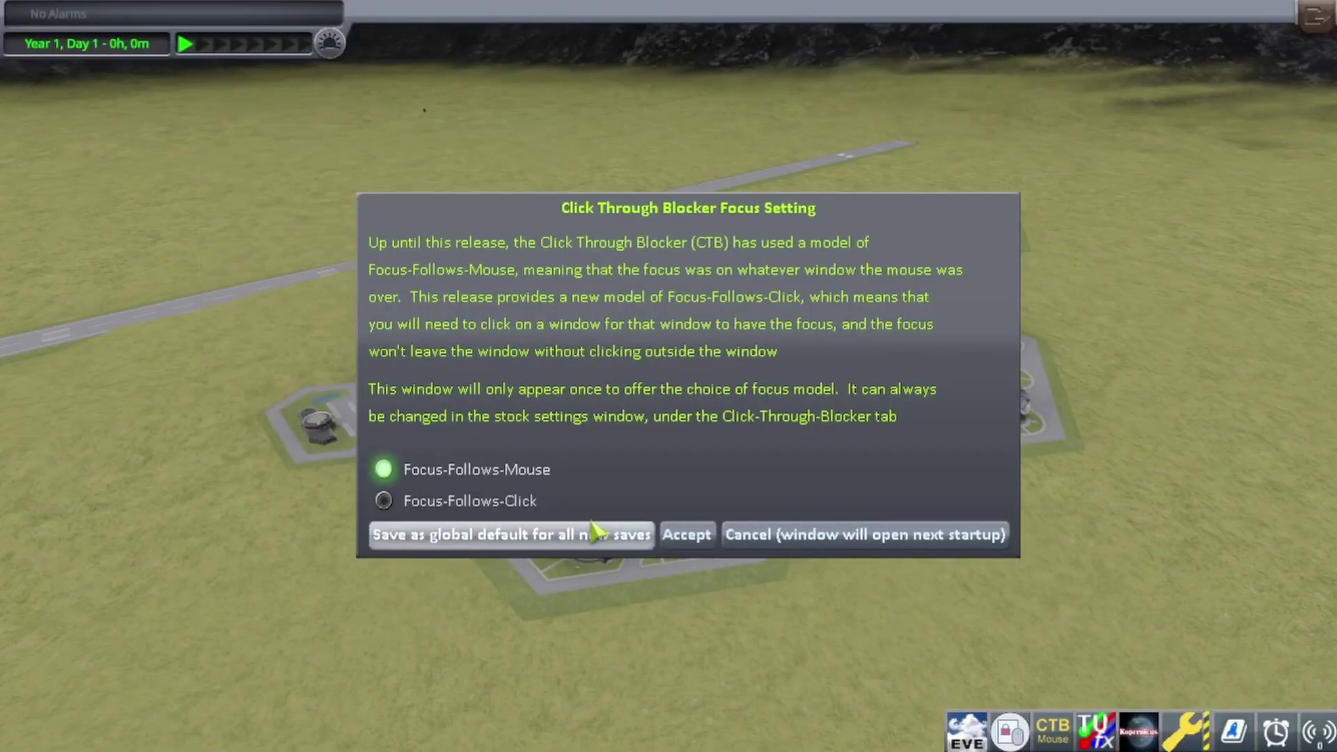
pyautogui.click(686, 536)
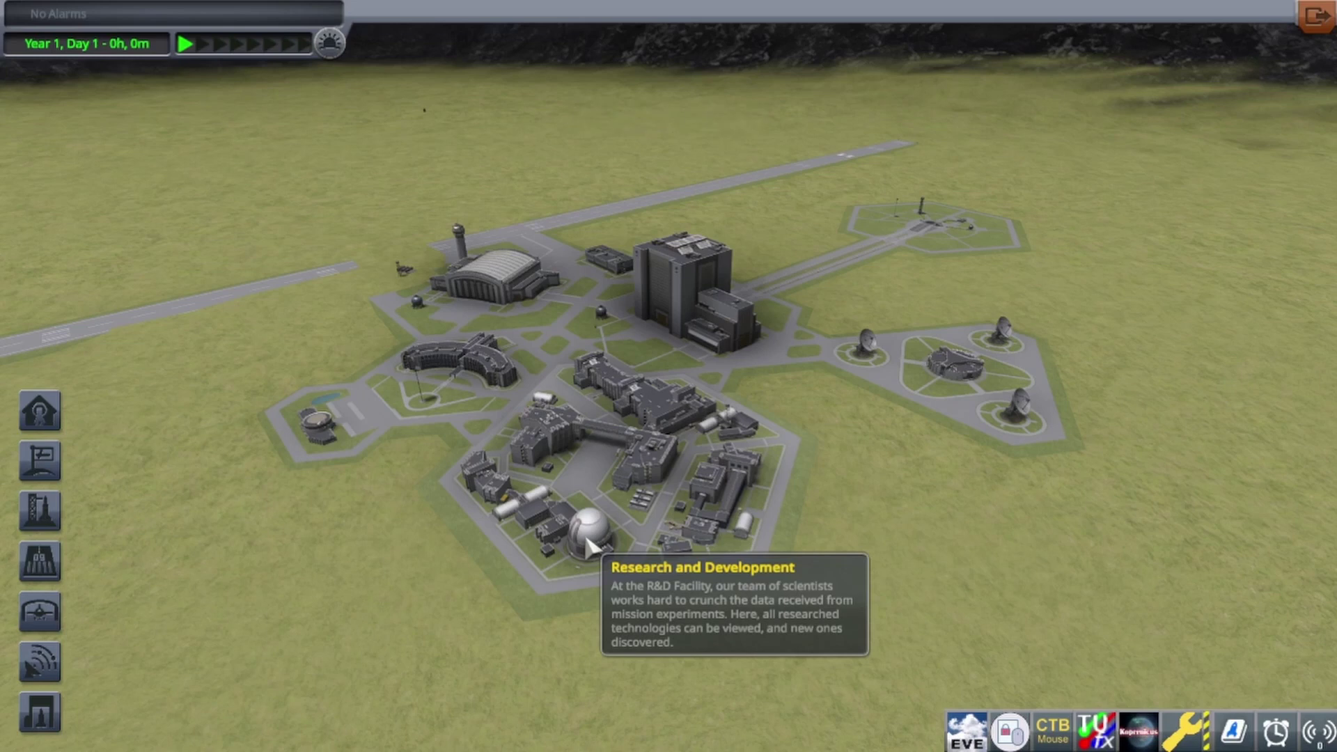
pyautogui.scroll(3, 588, 549)
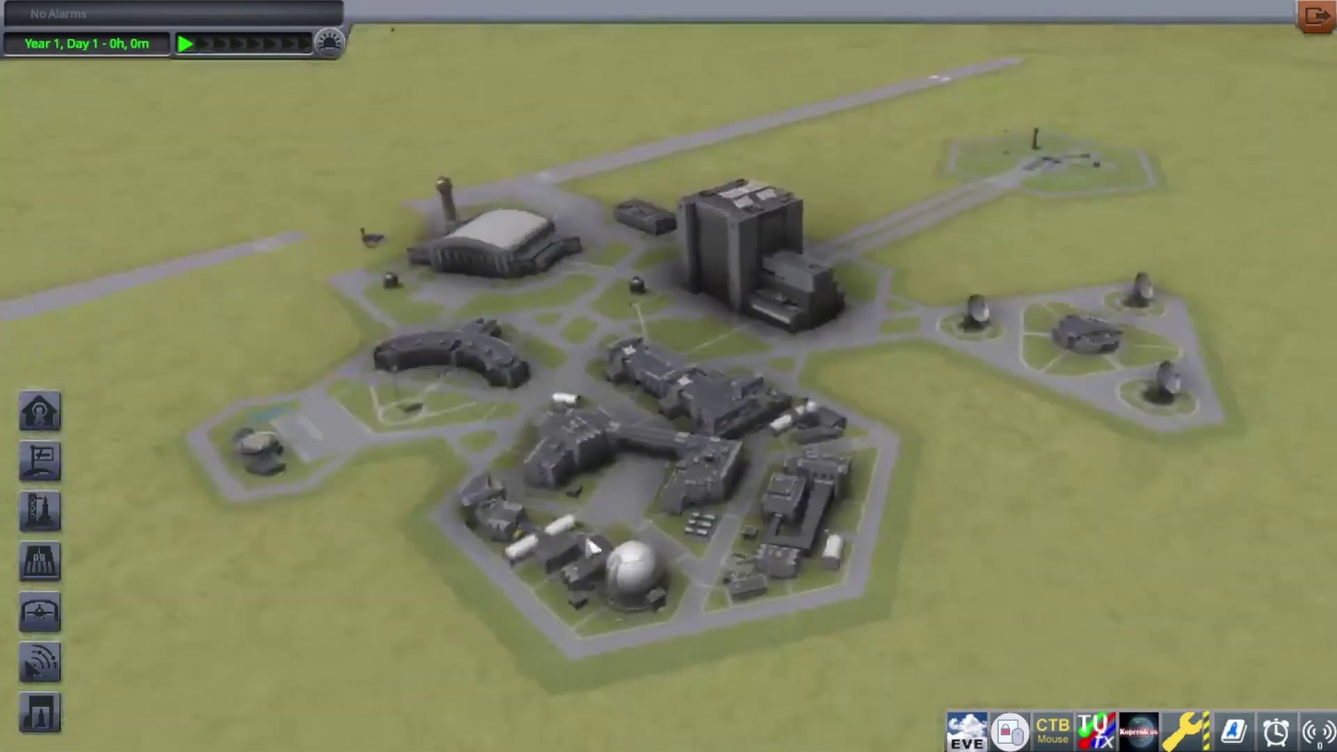
pyautogui.scroll(-2, 585, 533)
pyautogui.moveTo(591, 537); pyautogui.dragTo(588, 549)
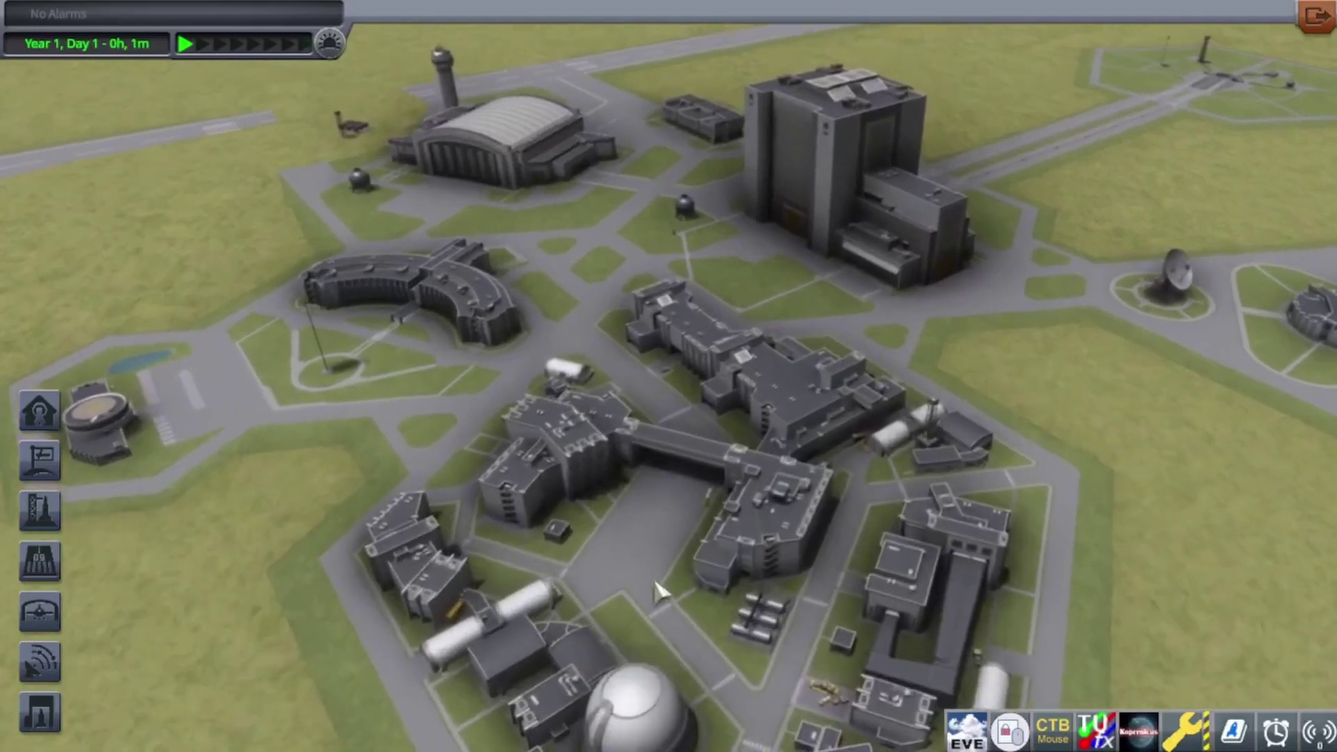
pyautogui.click(660, 592)
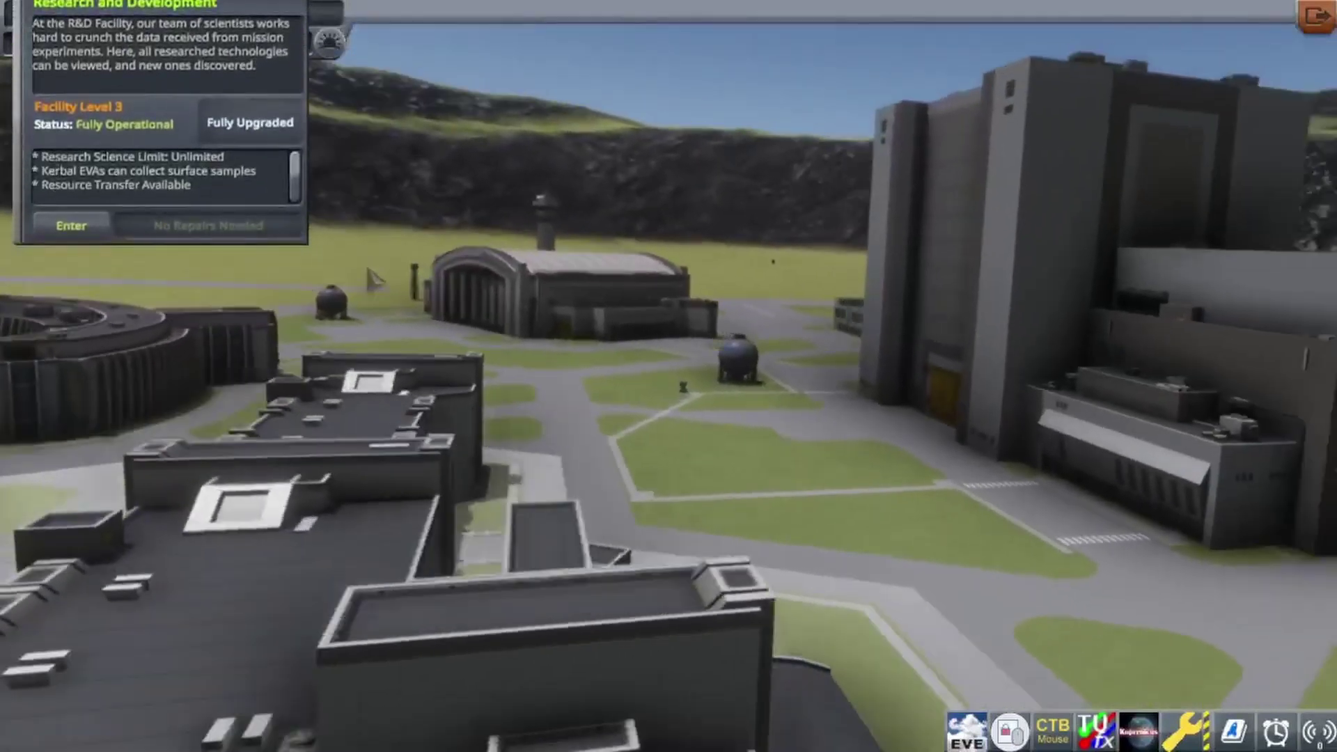
pyautogui.click(375, 280)
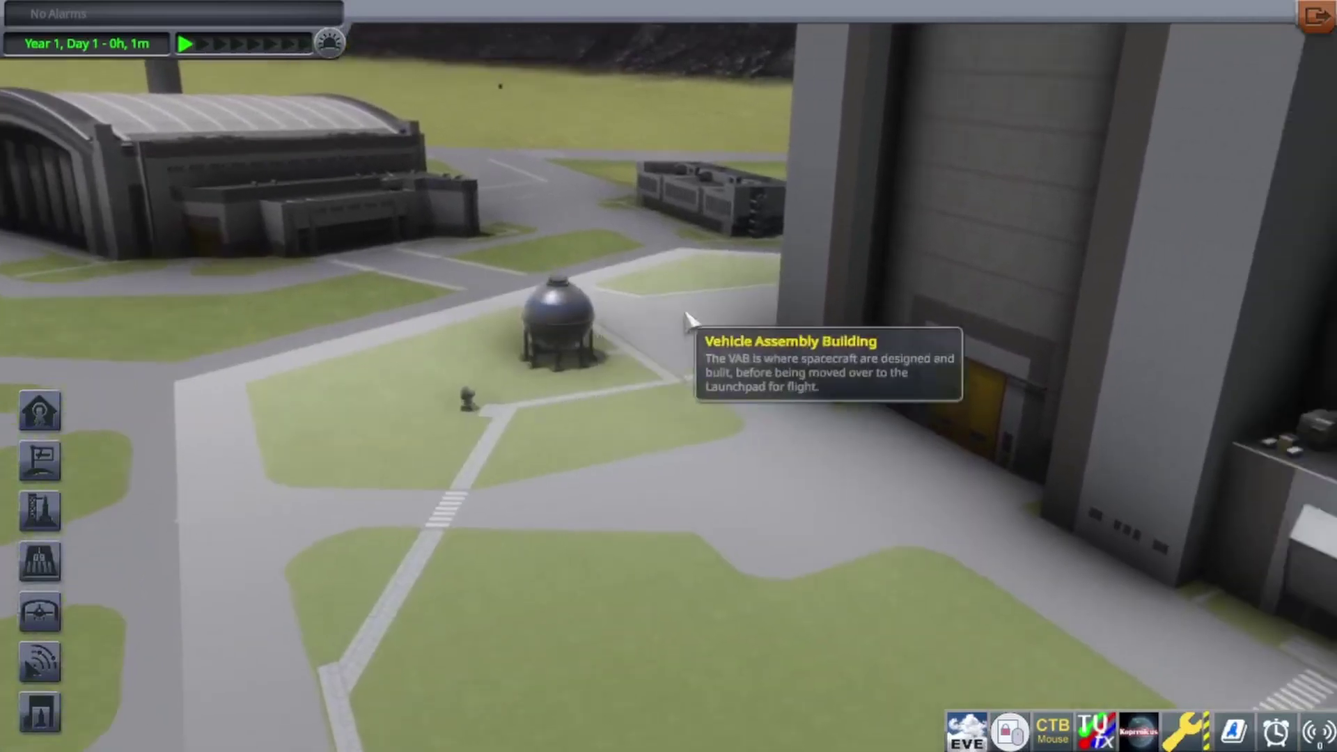
pyautogui.rightClick(627, 299)
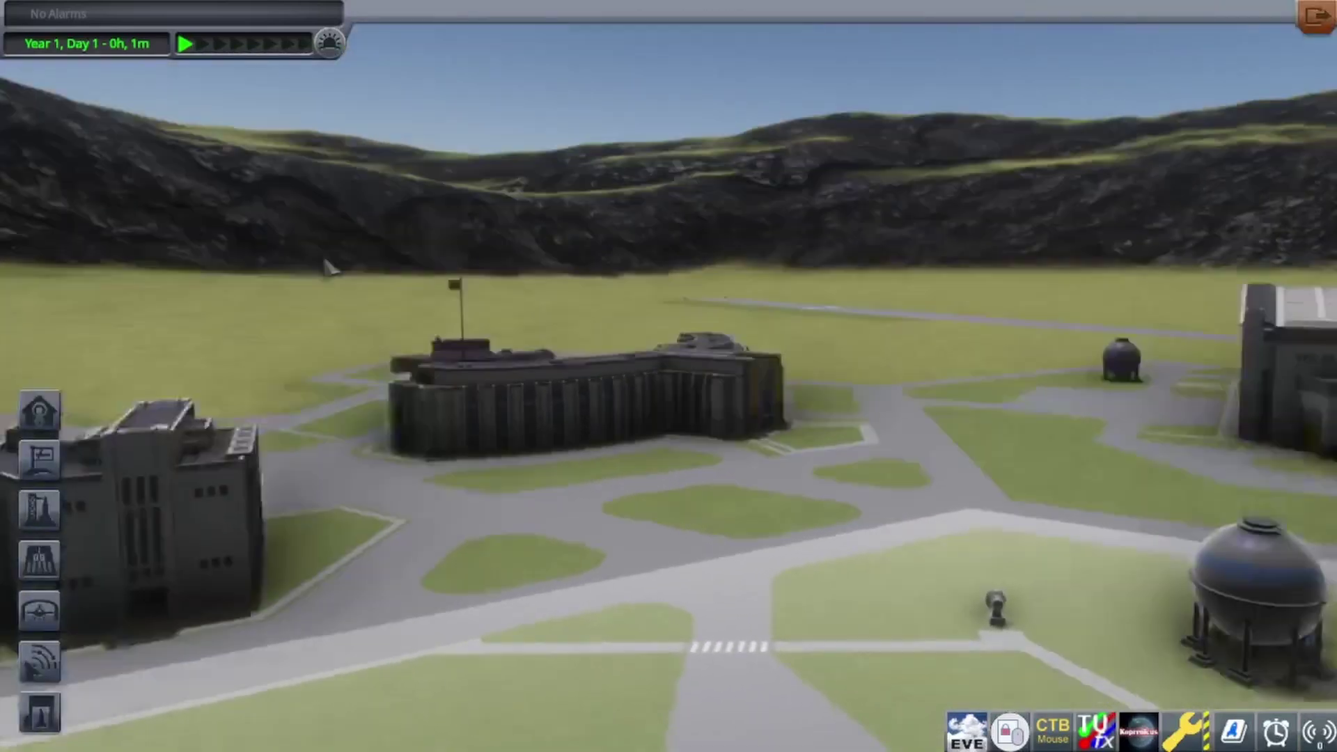